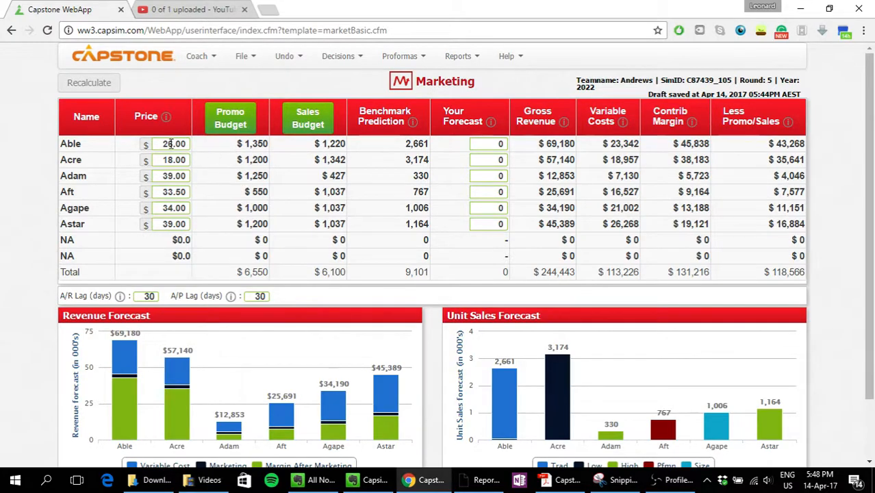
Step: Switch to Adobe Acrobat Reader and review the Six Basic Strategies section of Capstone_Team_Member_Guide.pdf
key("alt+Tab")
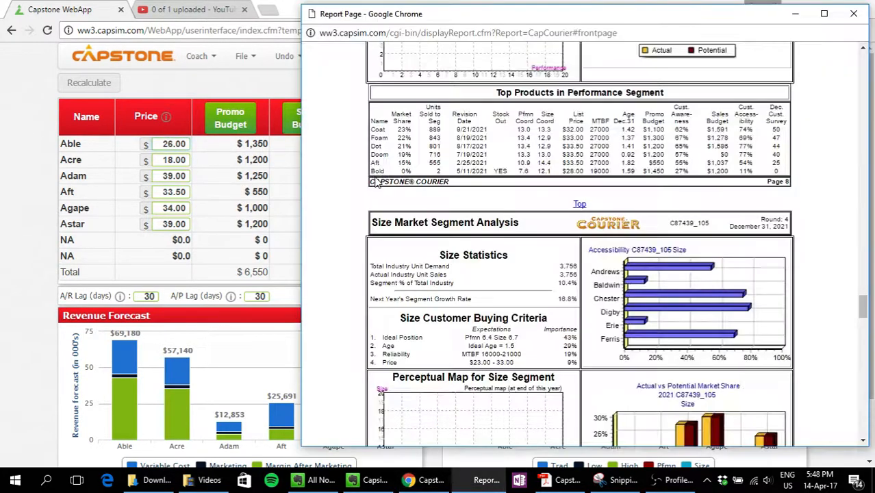
scroll(585, 224, "up", 5)
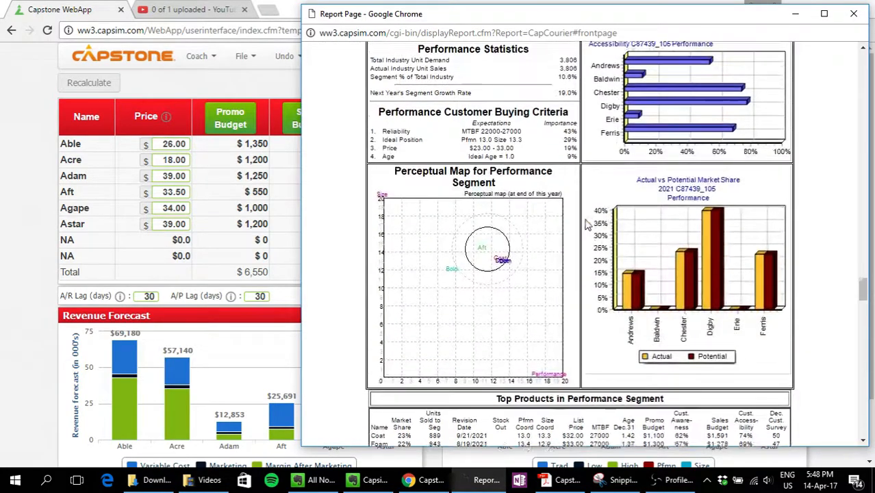
left_click(567, 479)
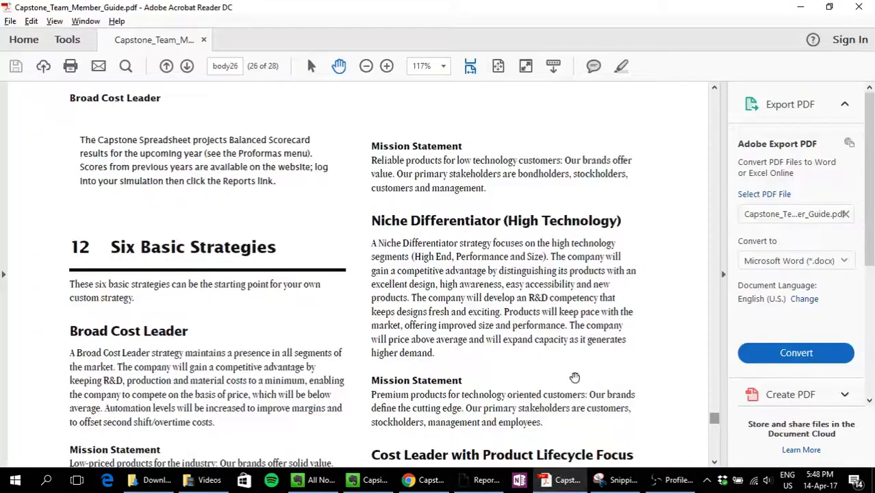
scroll(563, 335, "down", 3)
scroll(563, 335, "down", 8)
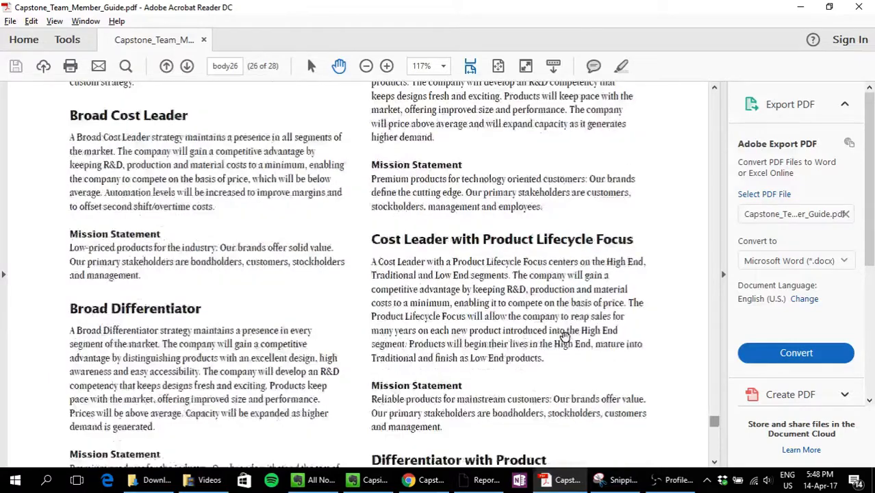
scroll(566, 336, "up", 2)
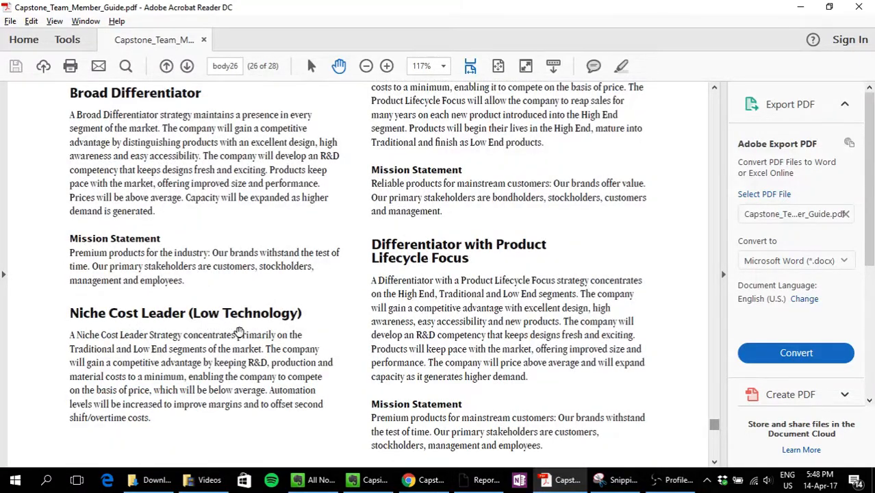
scroll(248, 335, "up", 5)
scroll(361, 308, "up", 4)
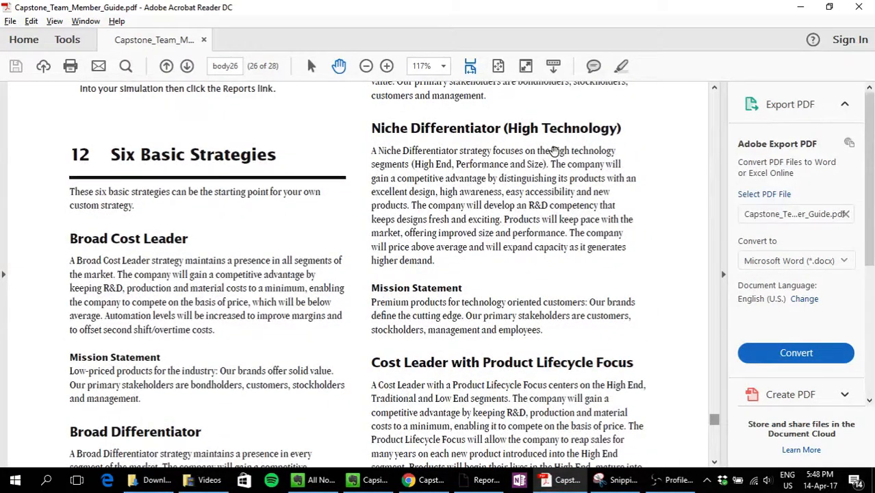
scroll(541, 156, "down", 4)
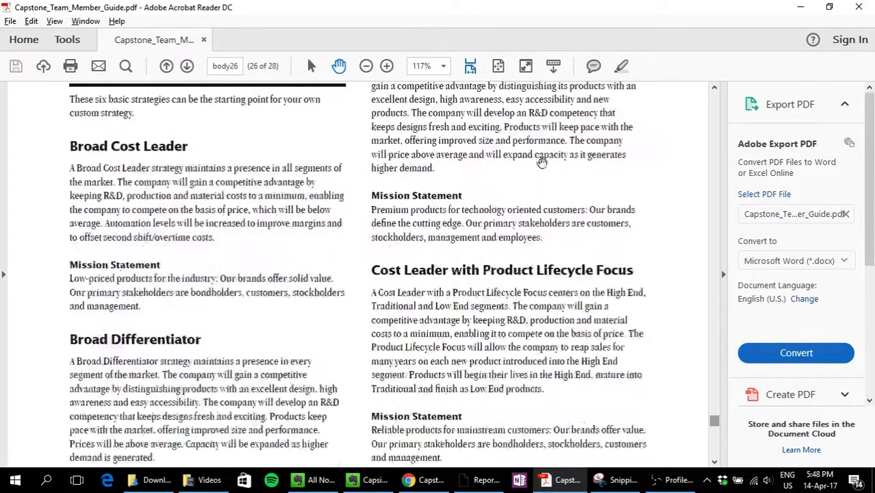
scroll(534, 161, "down", 2)
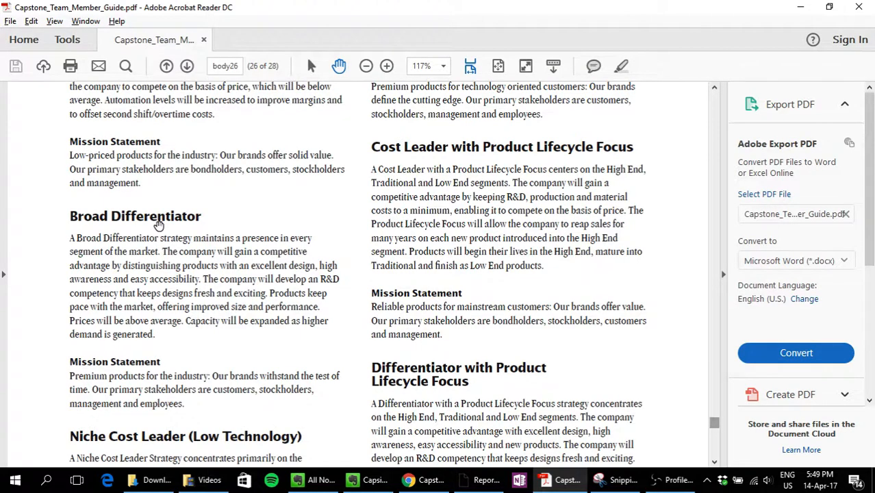
Step: Switch back to the Capstone web app and check the Acre product and the current round on the Marketing page
key("alt+Tab")
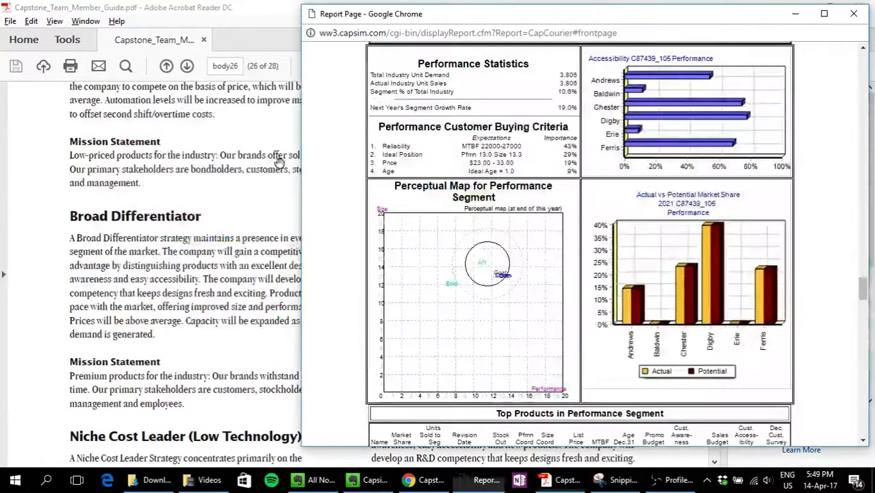
key("alt+Tab")
key("alt+Tab")
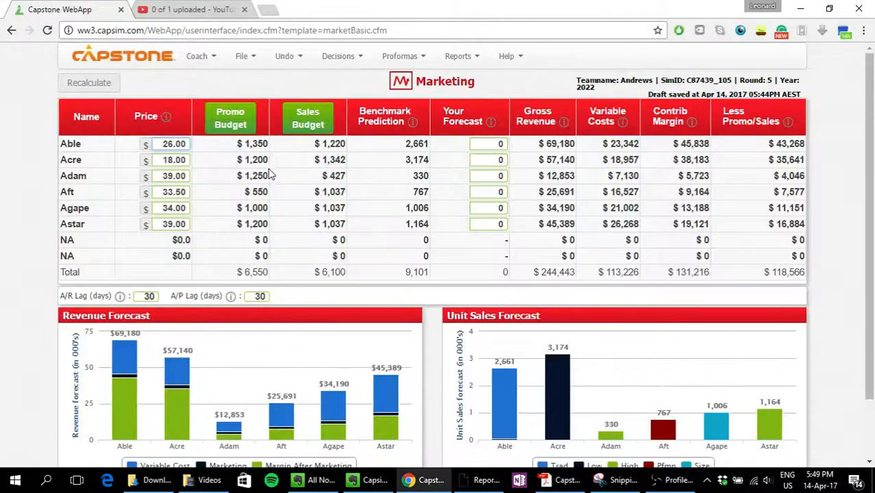
mouse_move(80, 161)
left_mouse_down()
mouse_move(64, 158)
mouse_move(84, 159)
left_mouse_up()
left_click(64, 158)
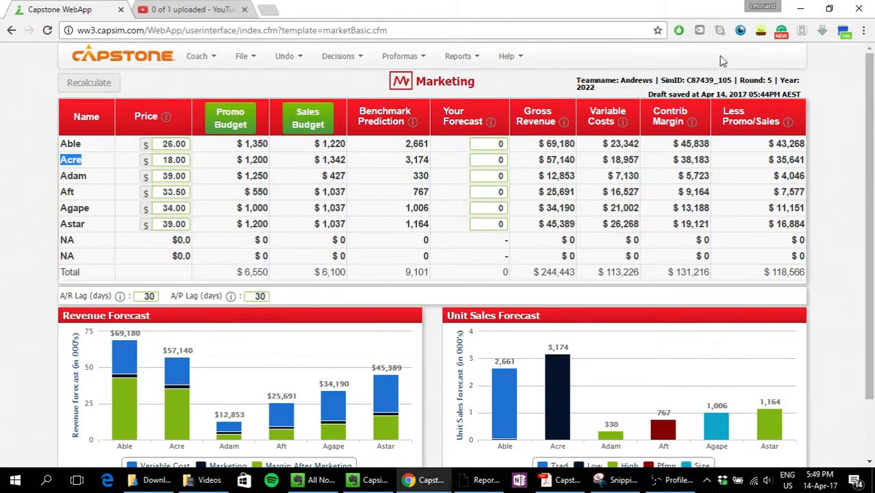
left_click_drag(738, 81, 776, 80)
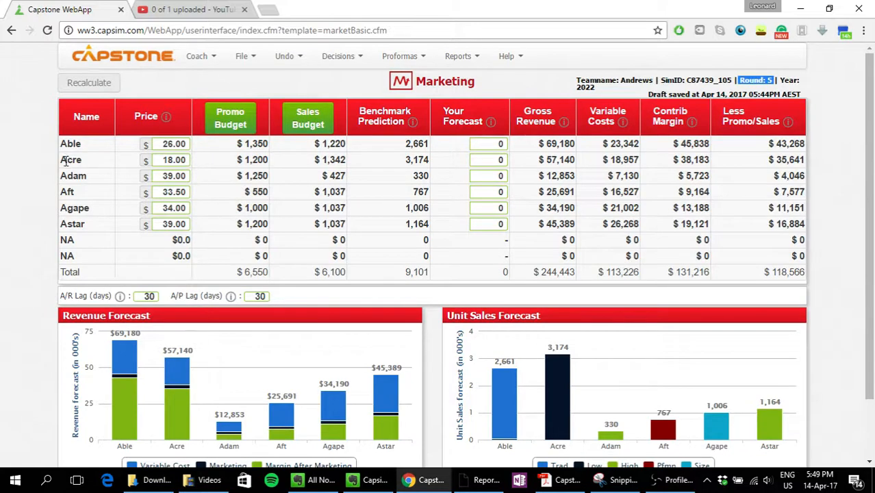
left_click_drag(68, 160, 94, 162)
left_click(95, 168)
Step: Examine the Low End customer buying criteria and the top products' list prices in the Capstone Courier report
key("alt+Tab")
scroll(445, 183, "up", 15)
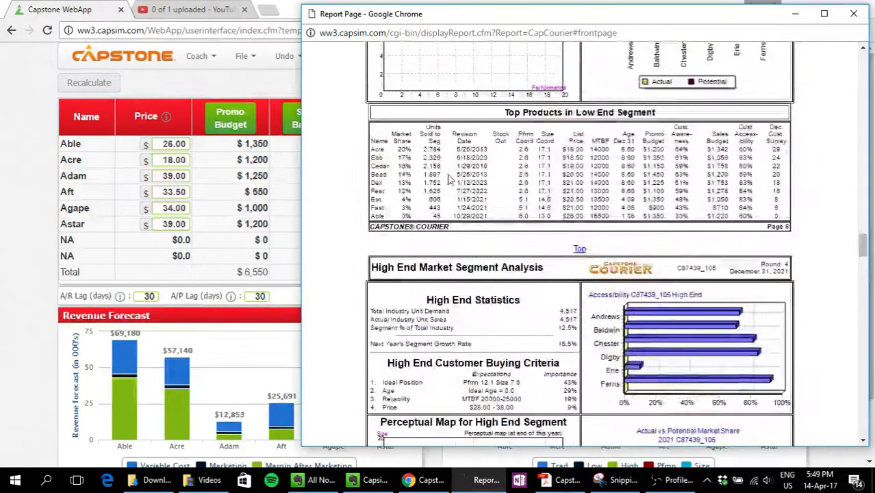
scroll(456, 177, "up", 2)
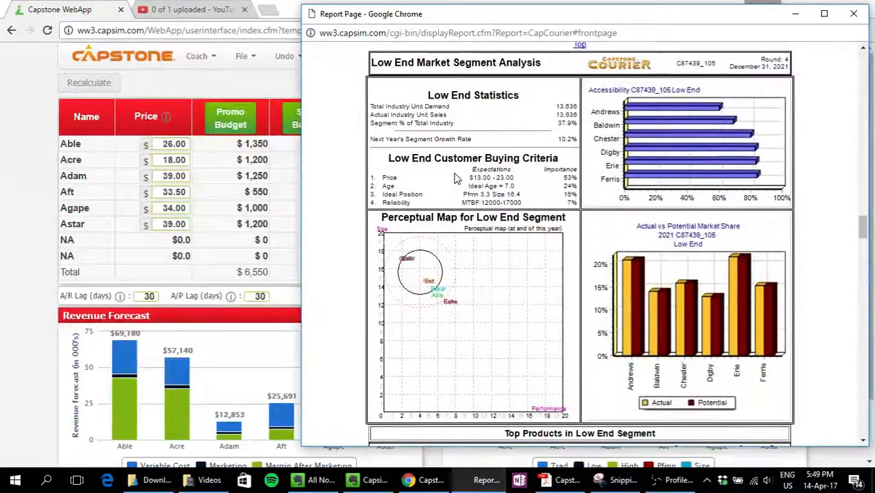
scroll(458, 173, "down", 2)
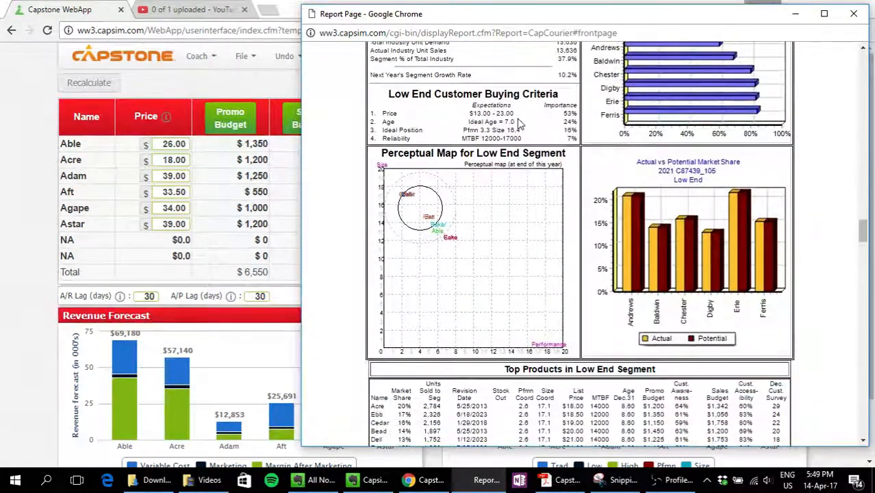
scroll(513, 127, "down", 2)
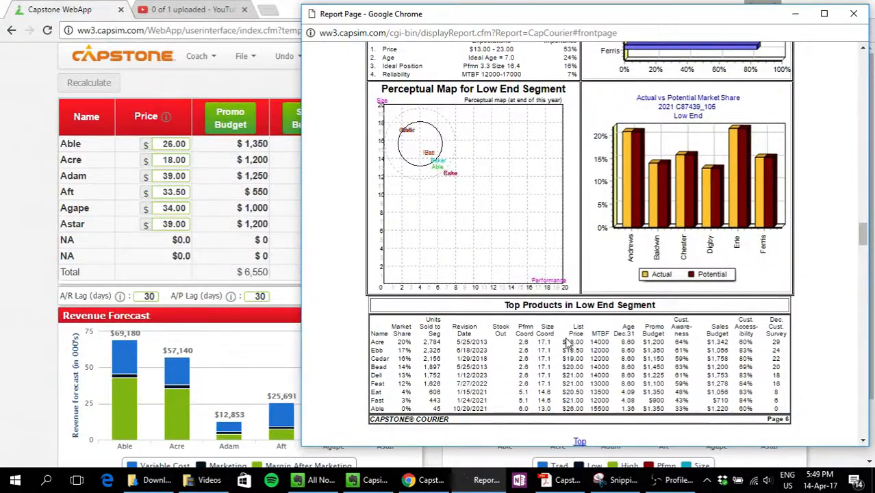
left_click_drag(577, 342, 593, 369)
left_click(593, 367)
key("alt+Tab")
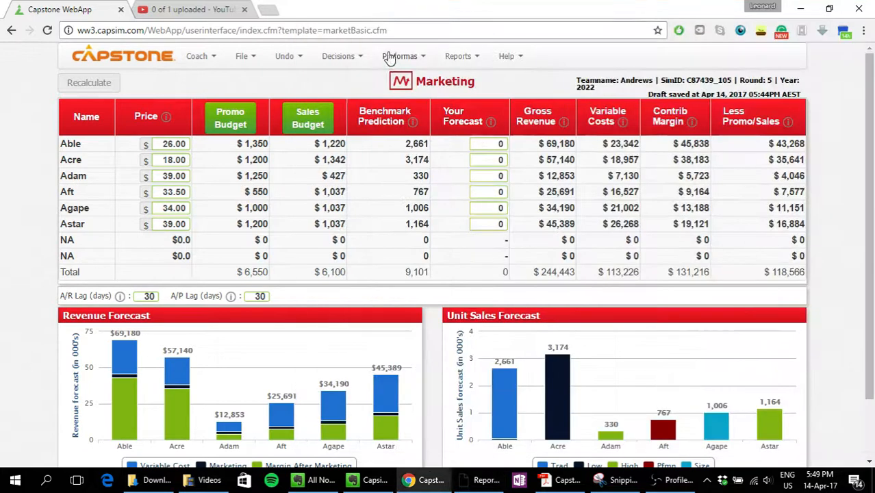
Step: Compare the market share, awareness, accessibility and list price of Adam and Astar among the Courier report's High End top products
left_click(354, 58)
left_click(173, 176)
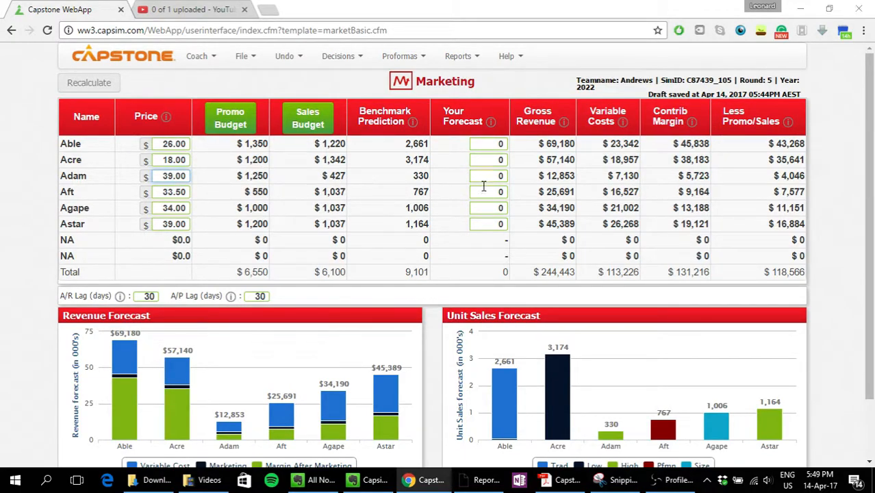
key("alt+Tab")
scroll(538, 187, "down", 6)
scroll(555, 176, "down", 4)
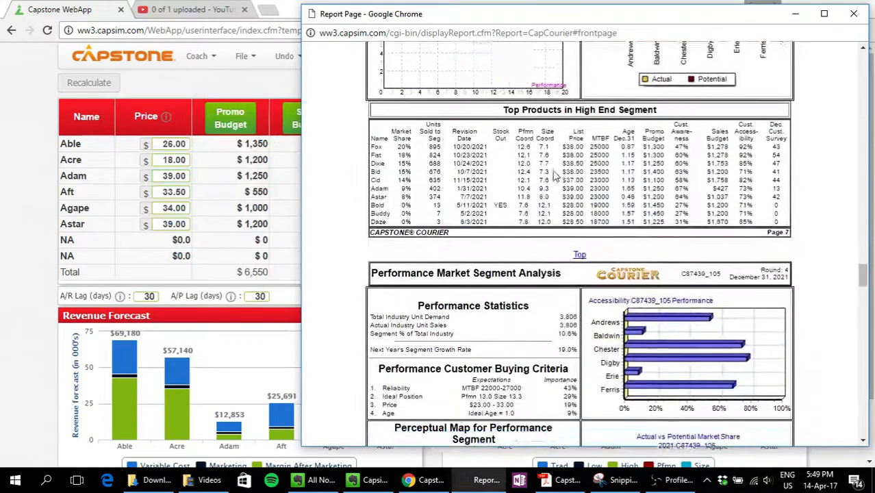
scroll(557, 174, "up", 3)
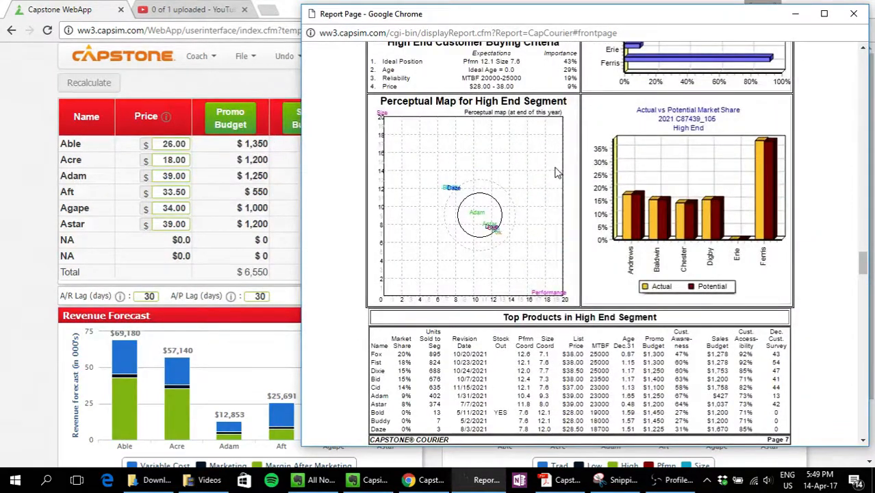
scroll(547, 189, "down", 2)
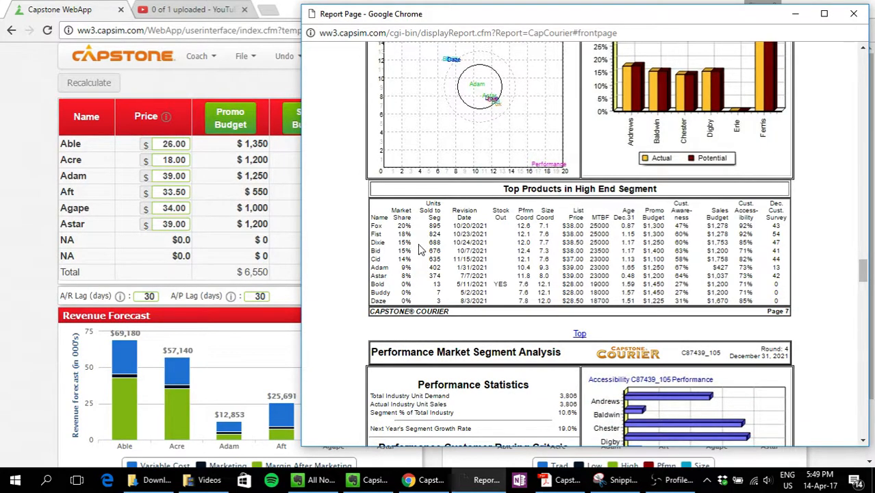
left_click_drag(401, 267, 410, 276)
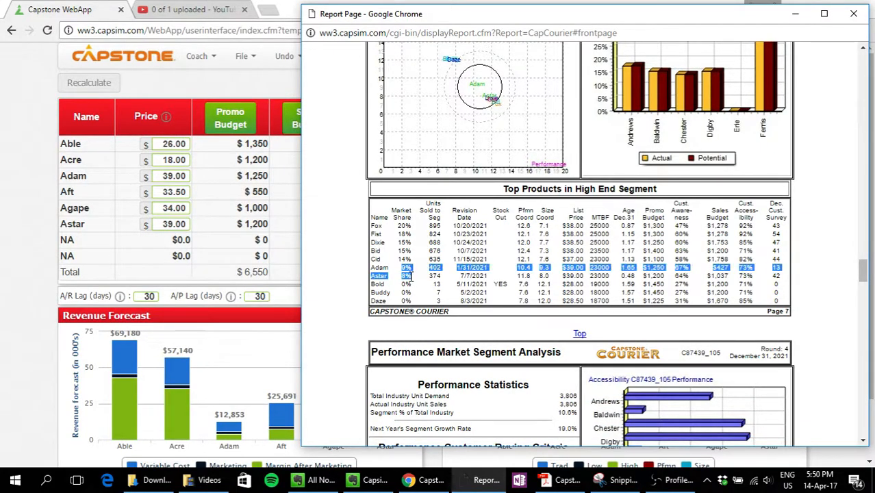
left_click(404, 276)
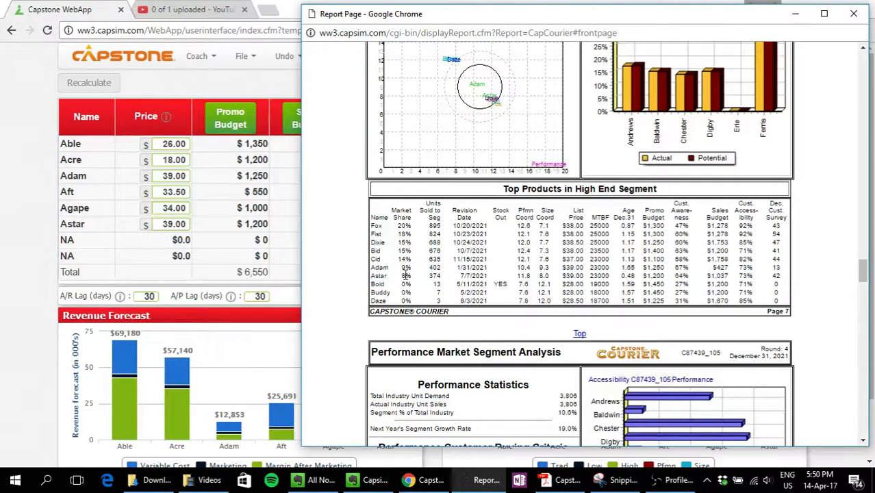
left_click_drag(413, 276, 377, 275)
left_click_drag(751, 275, 575, 276)
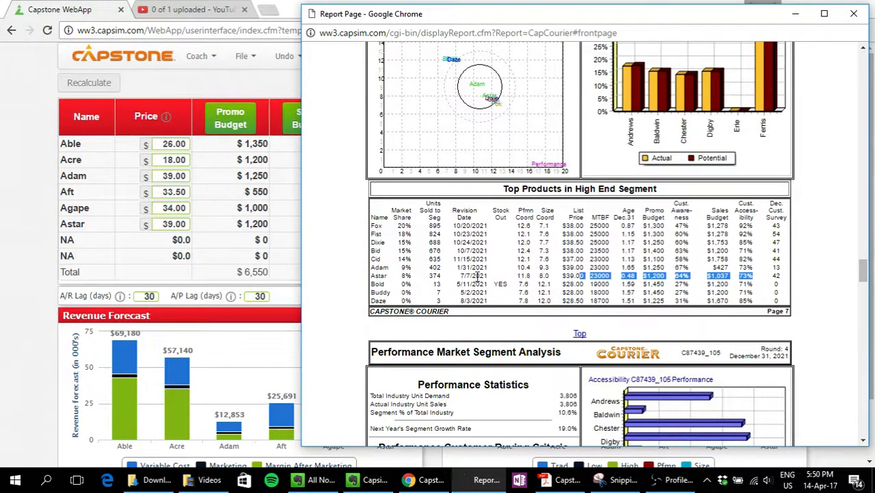
left_click(563, 272)
left_click_drag(564, 273, 578, 275)
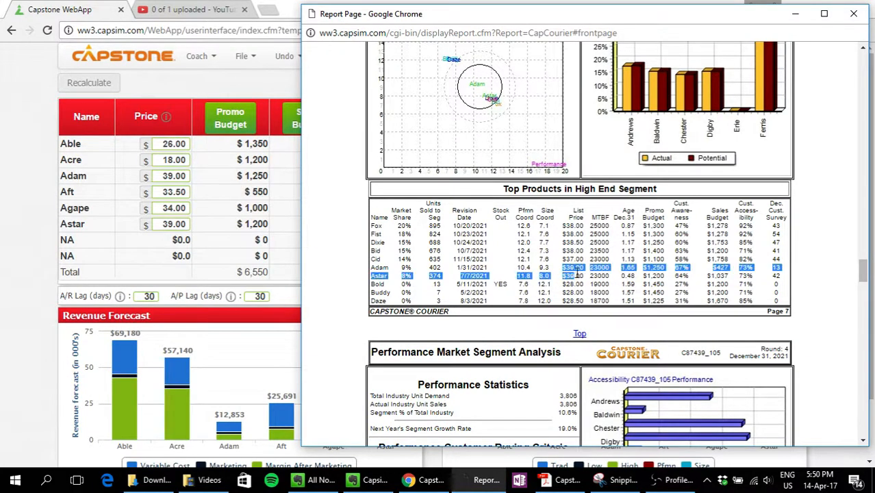
left_click(586, 277)
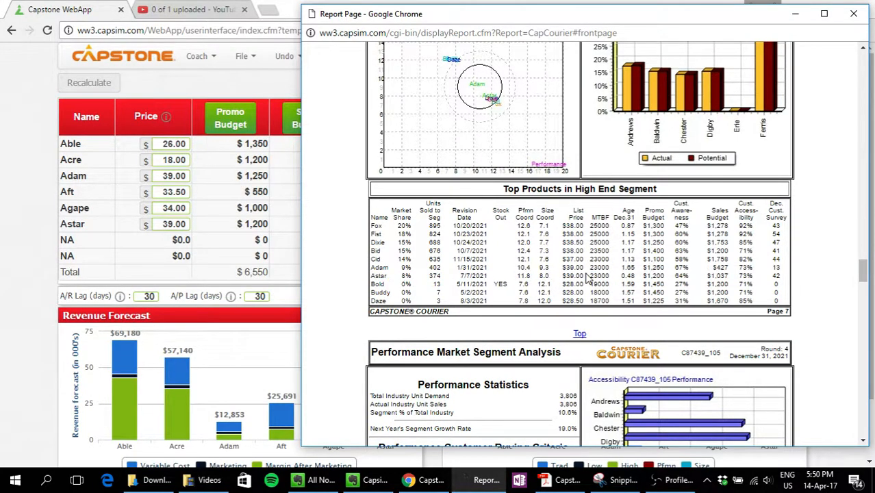
Step: Examine the importance of price and ideal position in the High End customer buying criteria
scroll(587, 277, "up", 3)
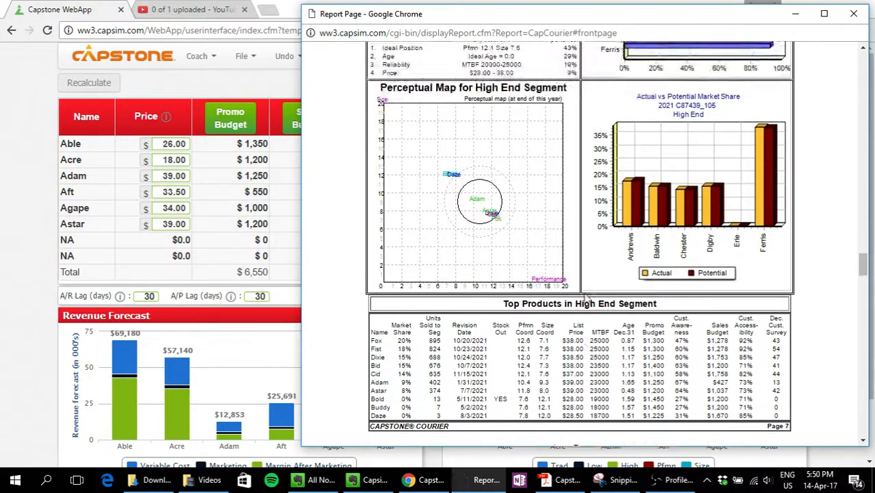
left_click_drag(567, 150, 574, 151)
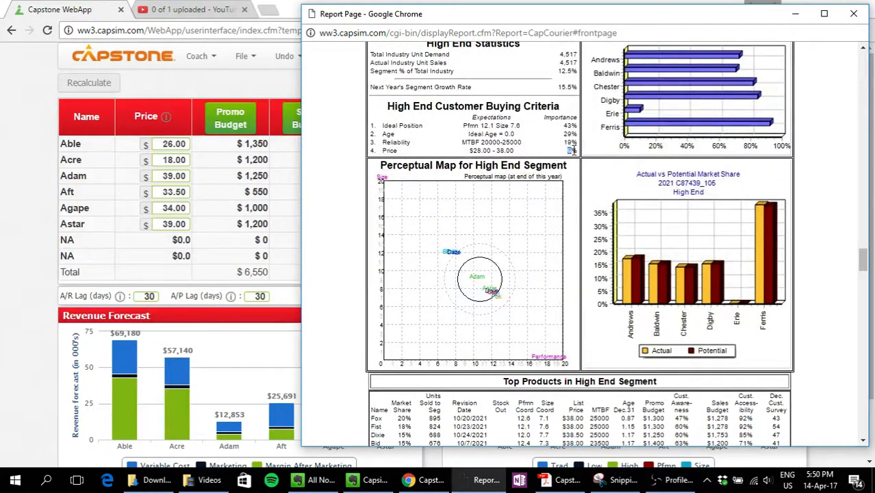
scroll(575, 150, "up", 1)
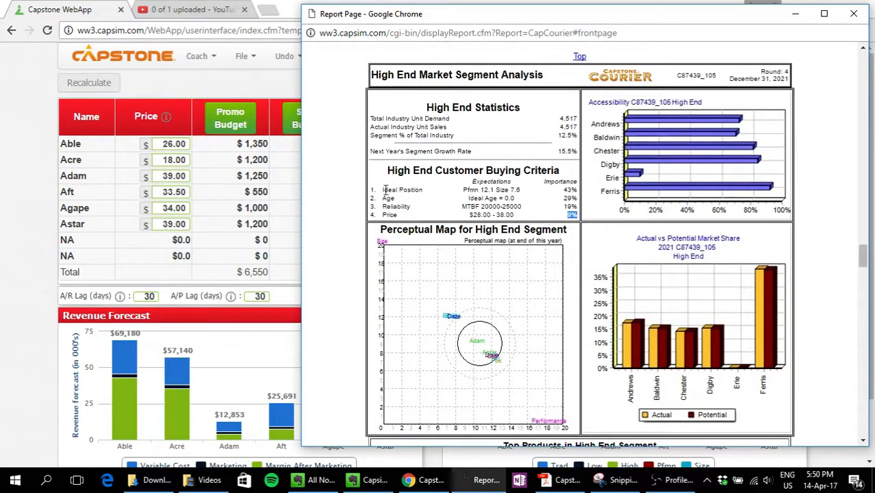
left_click_drag(383, 189, 408, 189)
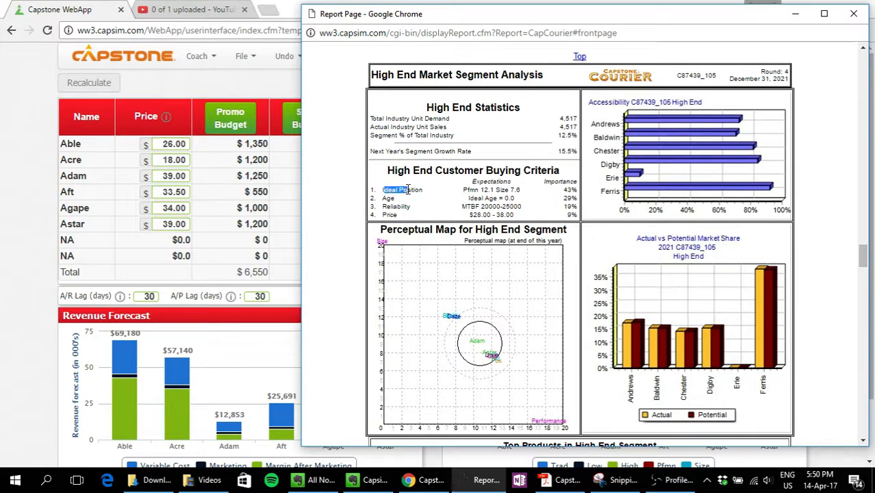
left_click(419, 211)
Step: Check Able's sales forecast entry on the Marketing page and find the Traditional Market Segment Analysis in the Courier report
key("alt+Tab")
left_click(504, 143)
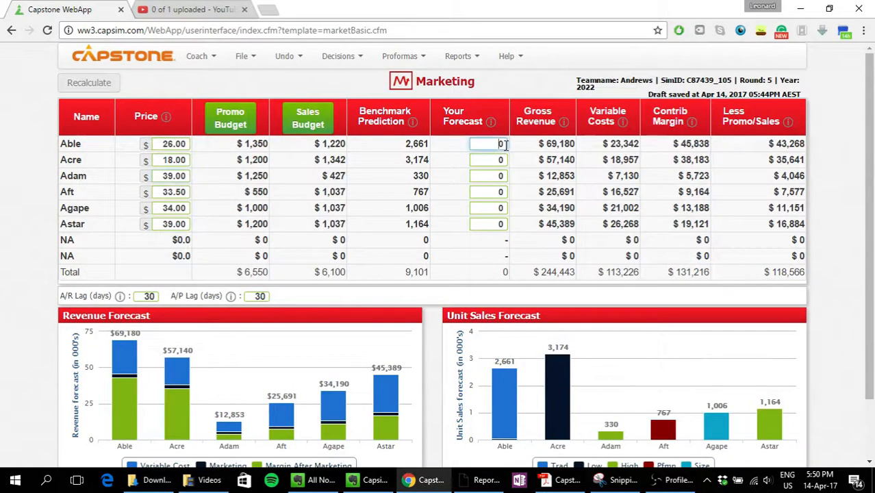
double_click(502, 144)
key("alt+Tab")
scroll(541, 171, "up", 15)
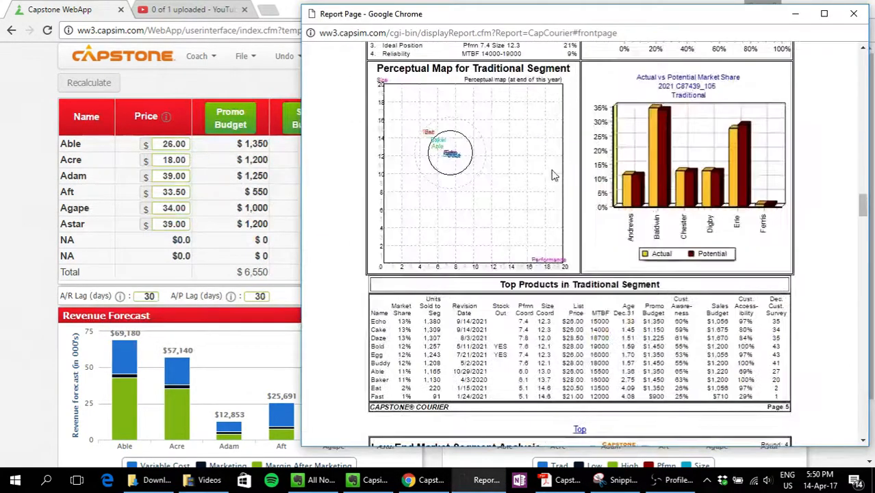
scroll(555, 176, "up", 3)
scroll(555, 143, "down", 2)
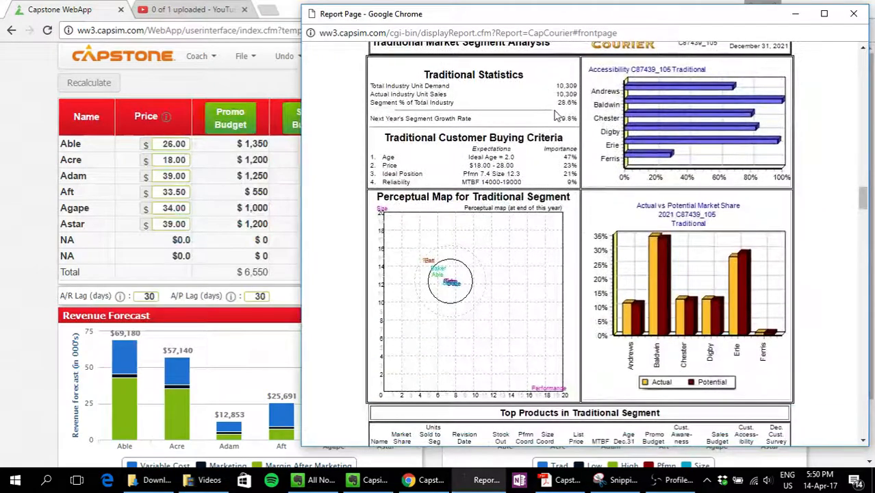
Step: Examine the Traditional segment's total industry unit demand and next year's segment growth rate
left_click_drag(560, 118, 581, 119)
scroll(578, 126, "up", 1)
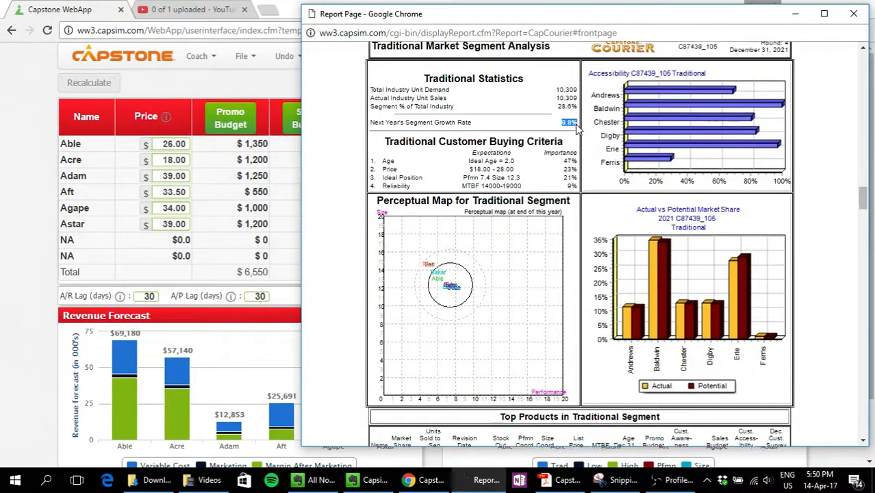
left_click(581, 151, "shift")
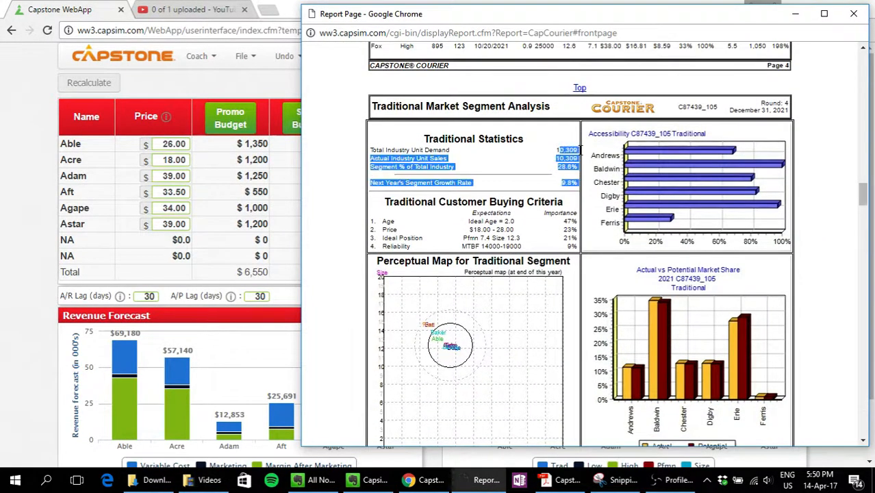
left_click_drag(581, 150, 575, 148)
left_click(569, 148)
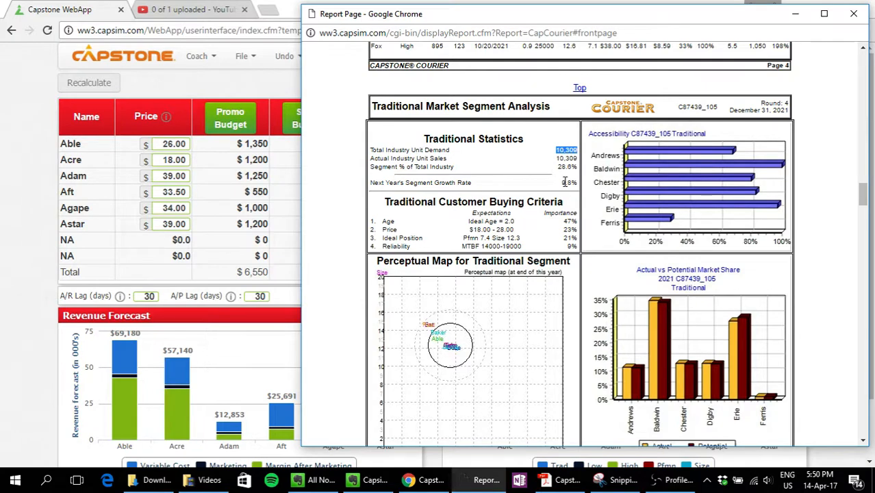
left_click_drag(563, 184, 576, 183)
Step: Locate Able's market share among the top products in the Traditional segment and compare it with the segment statistics
scroll(568, 167, "down", 3)
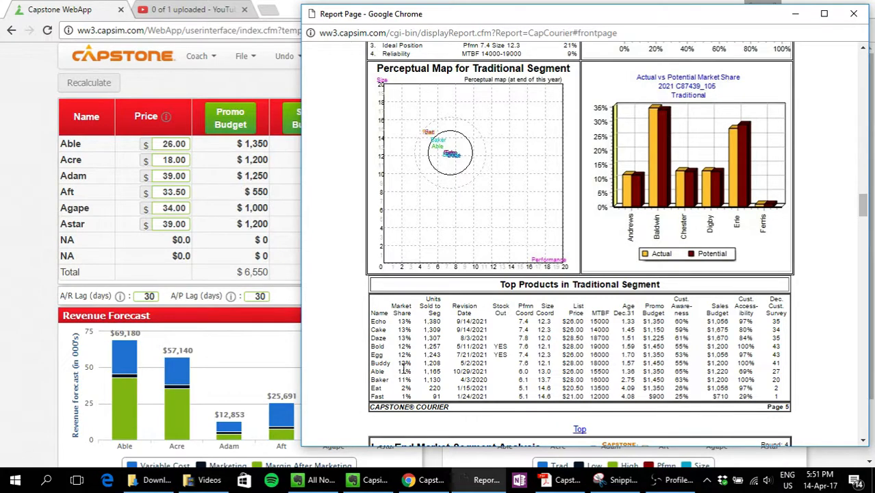
scroll(404, 369, "up", 2)
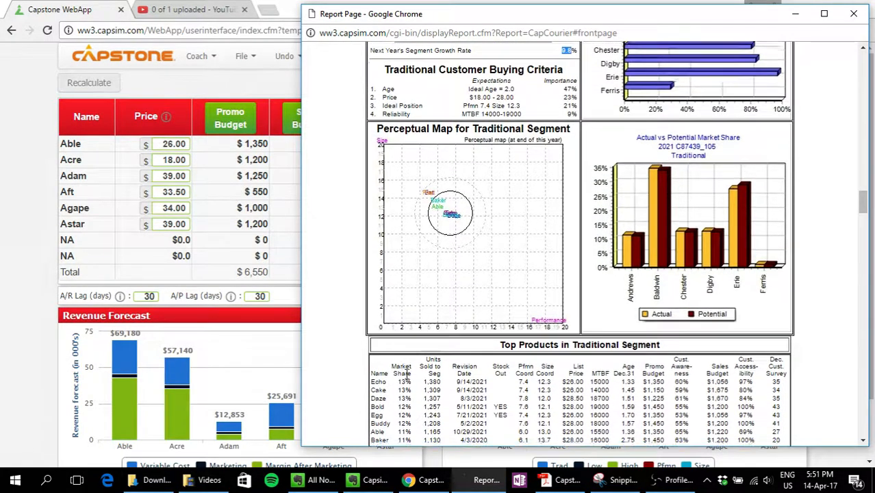
scroll(406, 373, "down", 2)
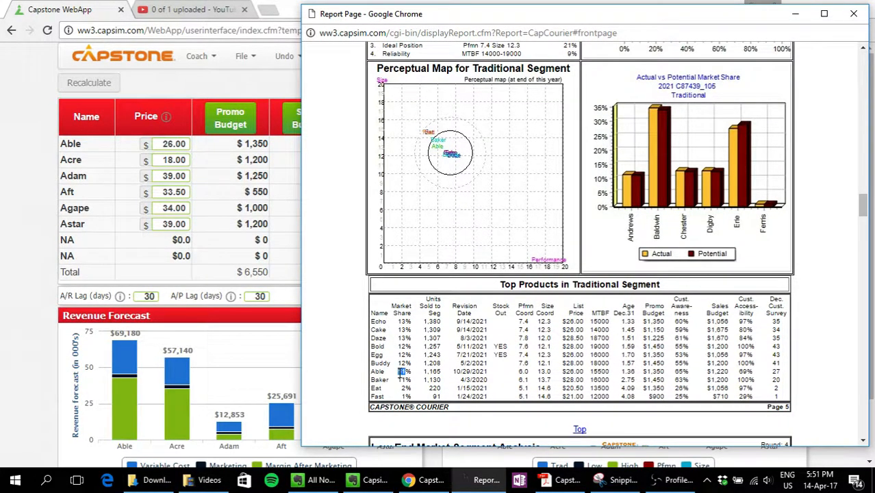
scroll(457, 345, "up", 2)
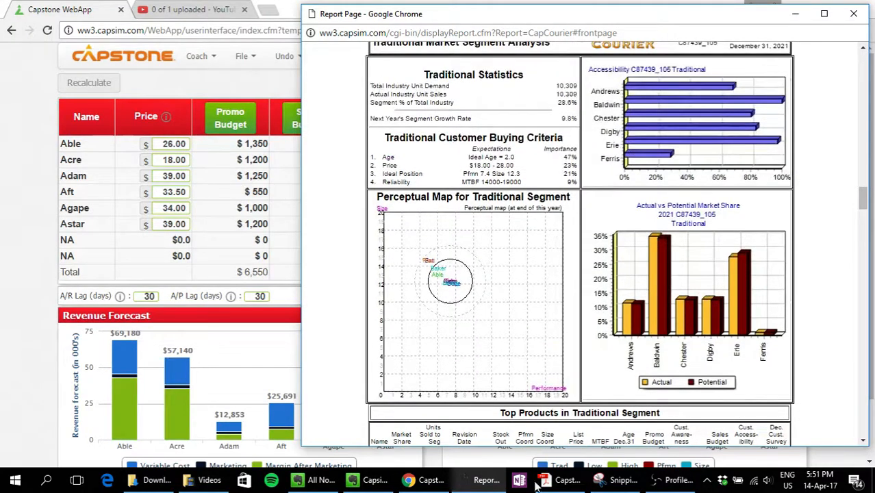
Step: Calculate next year's Traditional segment demand as 10309*1.098 with a Google search in a new browser tab
left_click(270, 12)
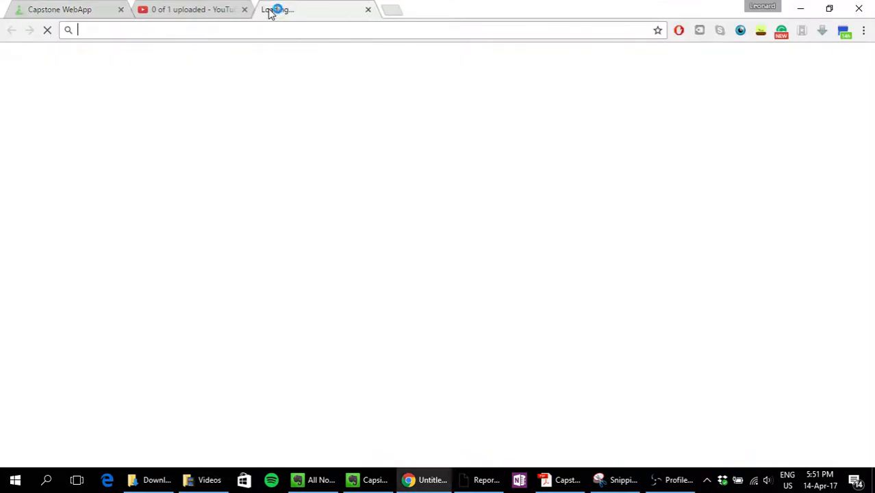
type("10309")
key("alt+Tab")
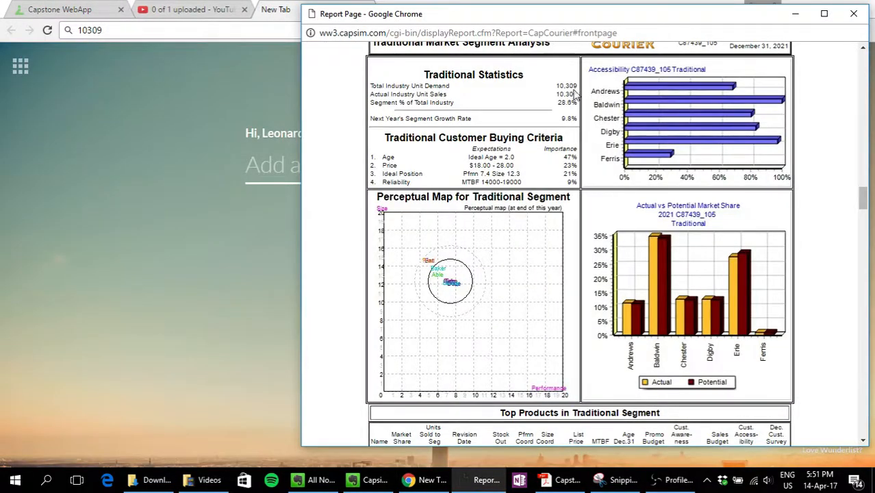
key("alt+Tab")
type("*109.")
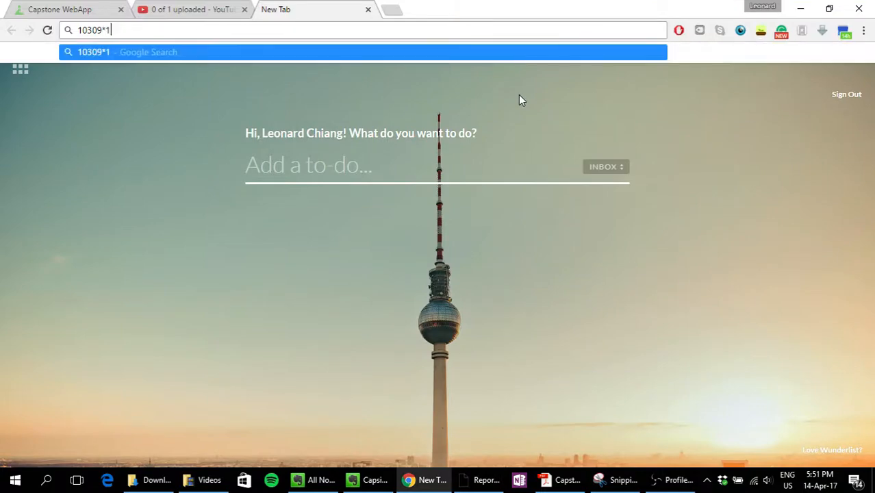
key("alt+Tab")
key("alt+Tab")
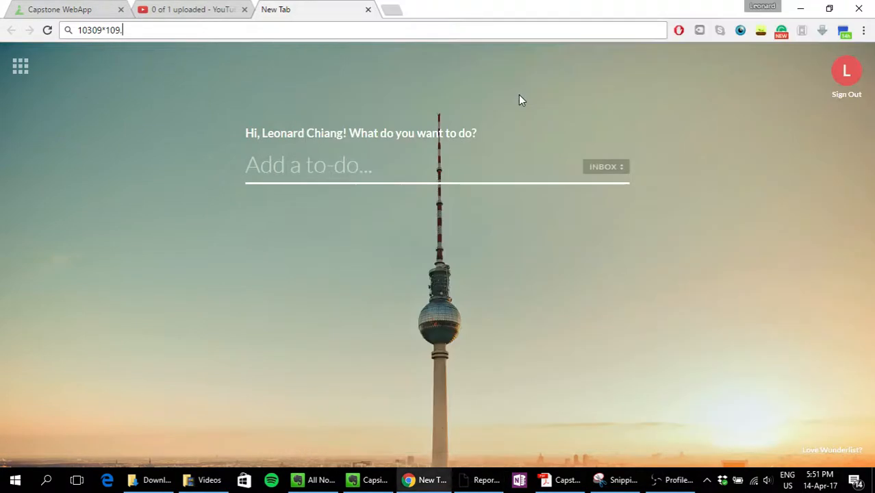
type("8")
key("Return")
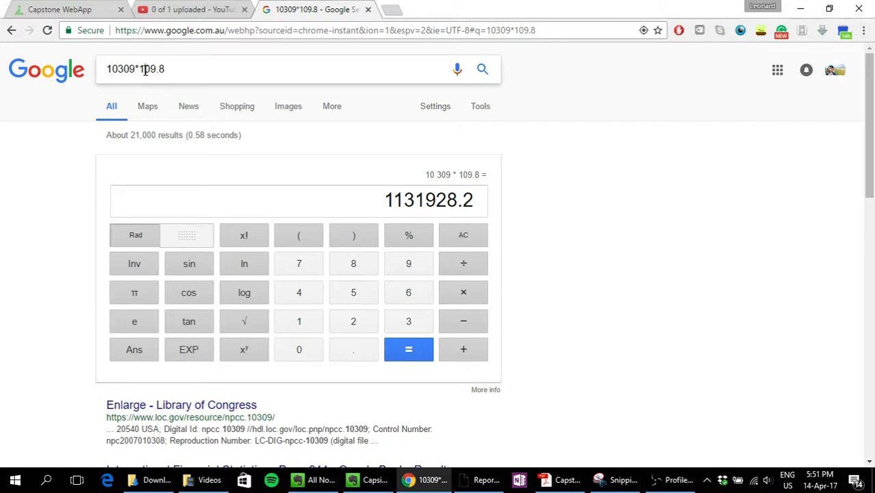
type(".")
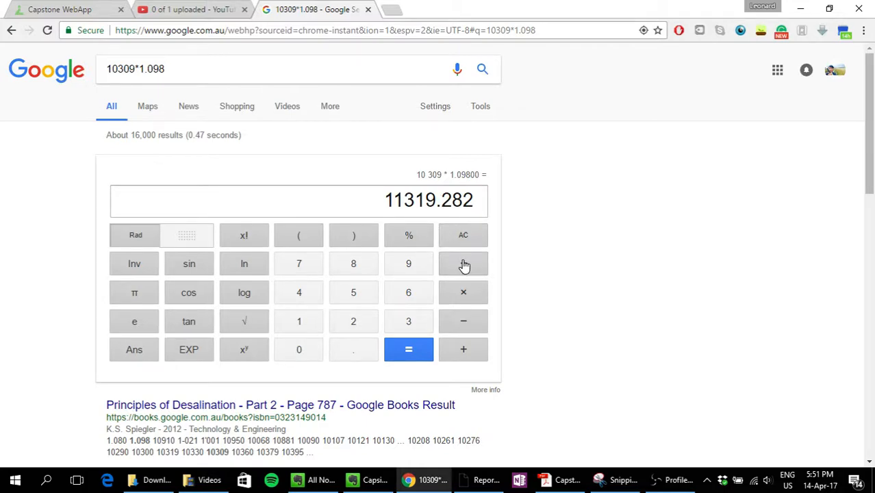
Step: Recheck Able's market share in the Courier report's Top Products in Traditional Segment table
key("alt+Tab")
scroll(465, 212, "down", 3)
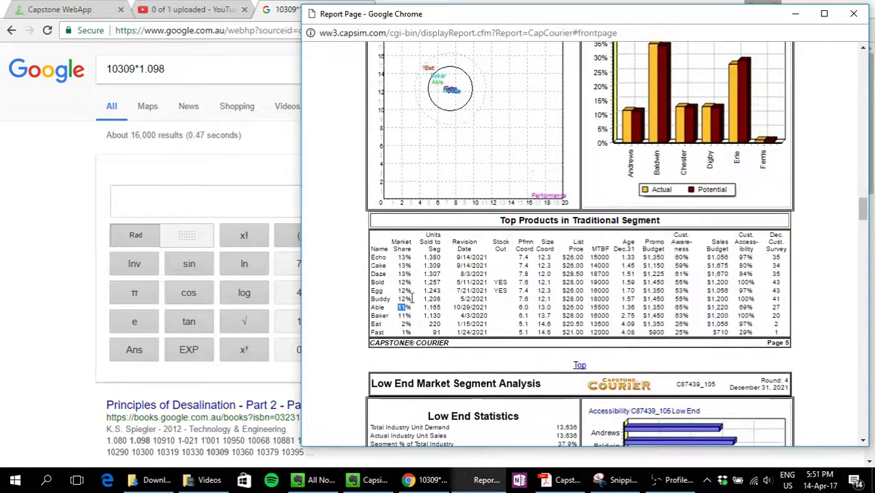
left_click(403, 305)
left_click_drag(414, 306, 413, 301)
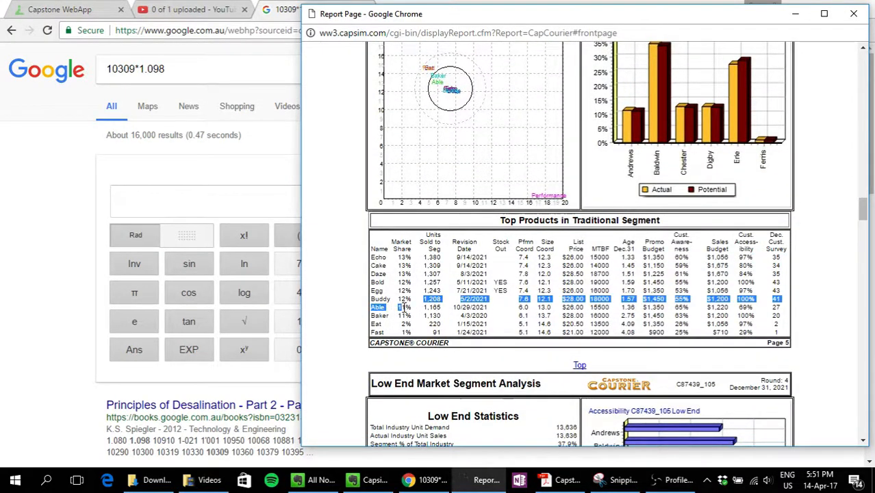
left_click(418, 307)
double_click(408, 307)
Step: Return to the Google calculator and multiply the projected Traditional demand by 11 ÷ 100
key("alt+Tab")
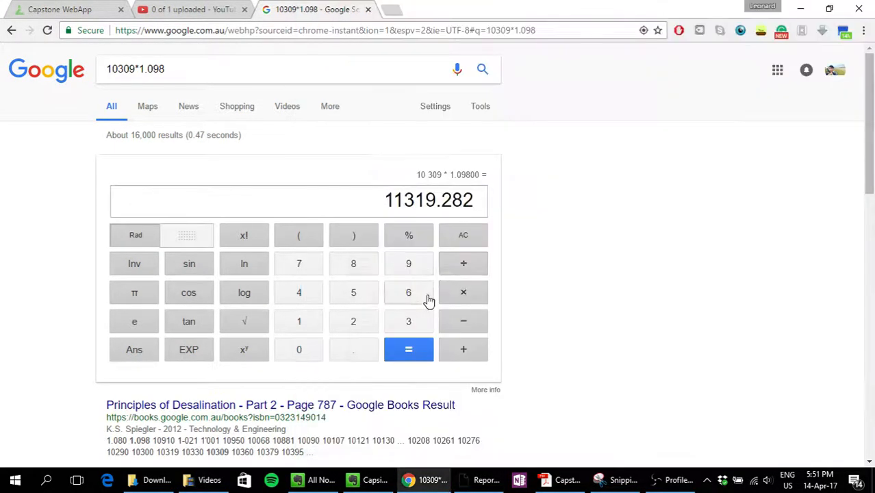
left_click(470, 295)
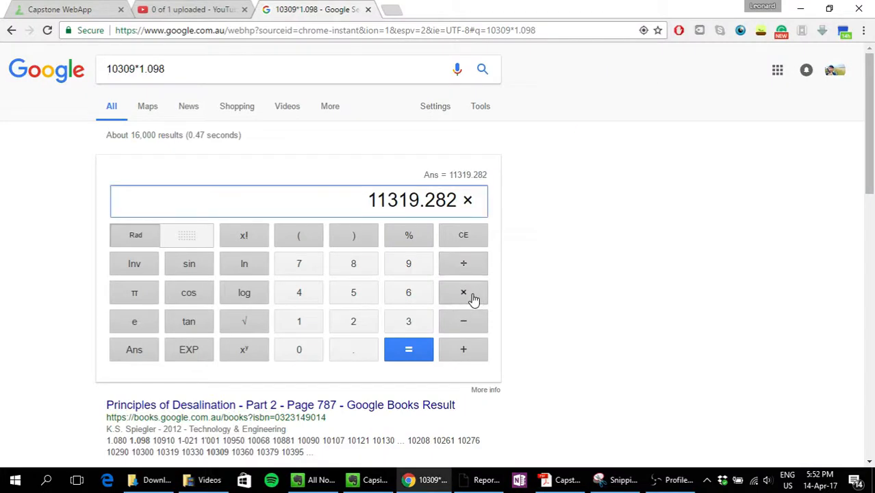
left_click(308, 326)
left_click(307, 326)
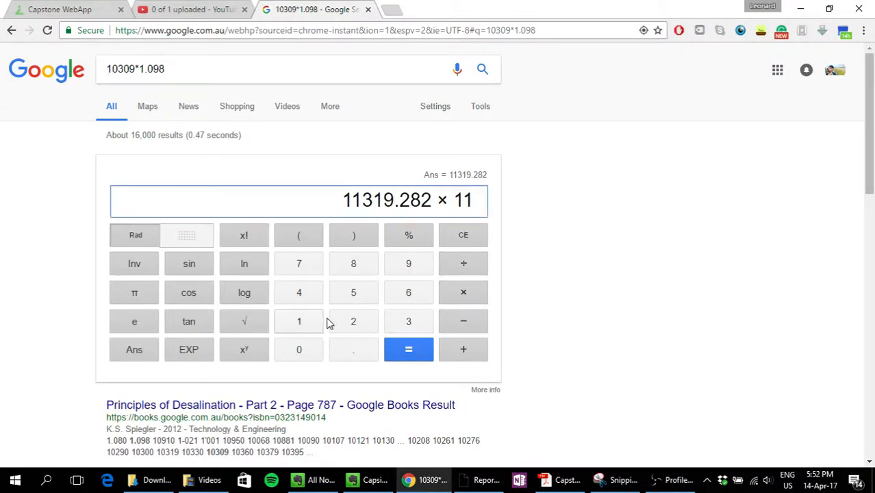
left_click(466, 273)
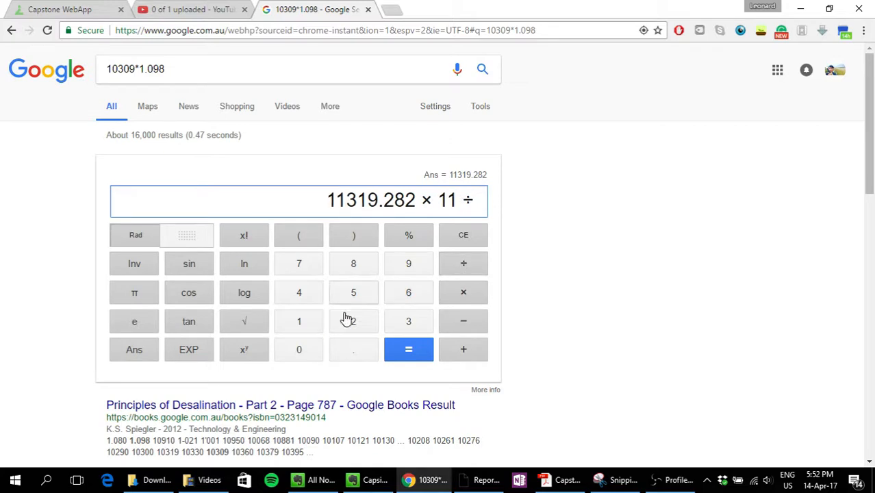
left_click(295, 325)
left_click(303, 349)
left_click(303, 349)
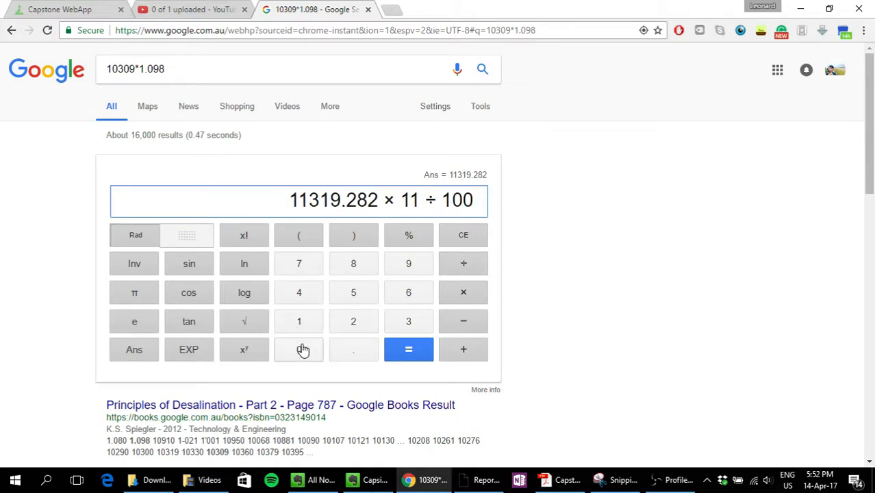
left_click(420, 355)
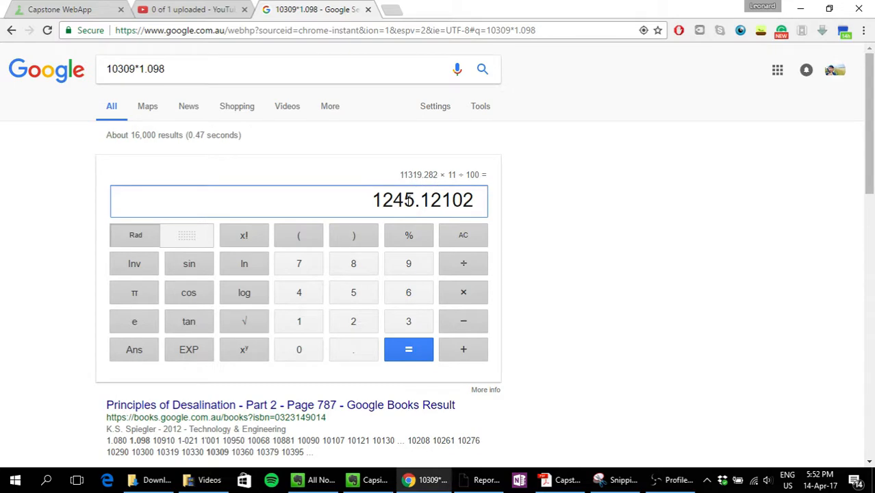
Step: Copy the whole-number part of the calculated result and enter 1245 as Able's sales forecast on Capstone's Marketing page
left_click_drag(387, 200, 414, 199)
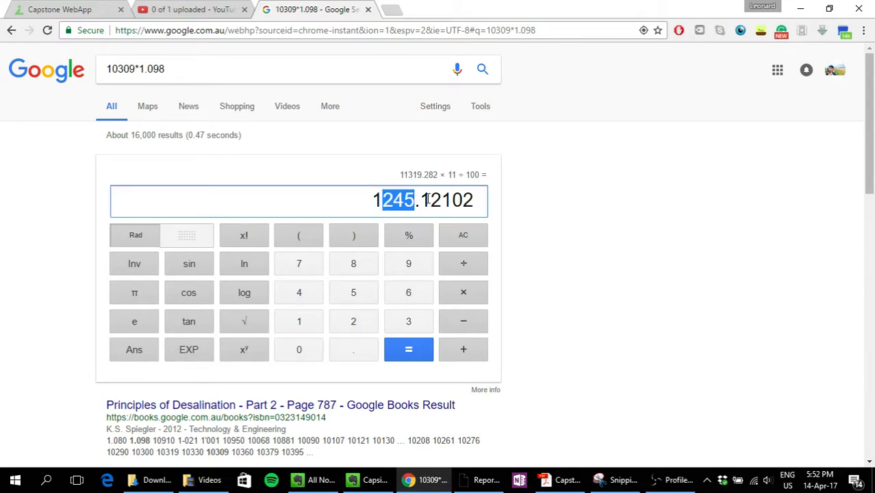
key("alt+Tab")
key("alt+Tab")
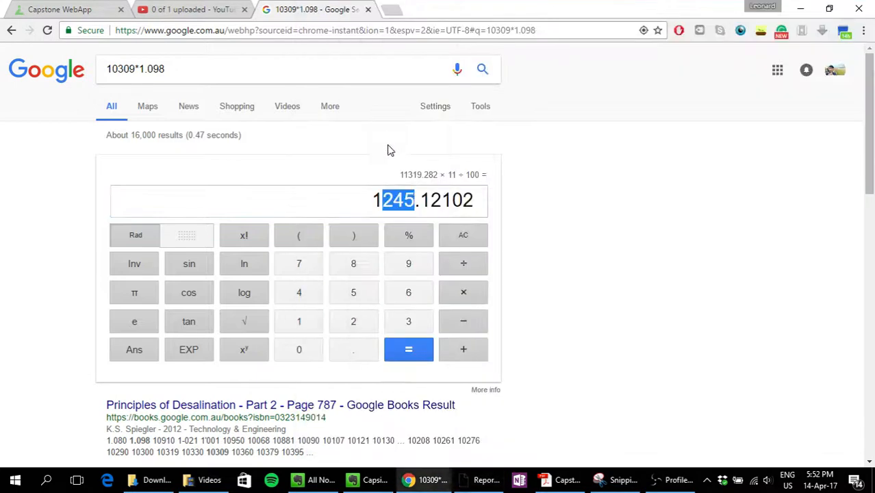
left_click_drag(418, 204, 376, 200)
key("ctrl+c")
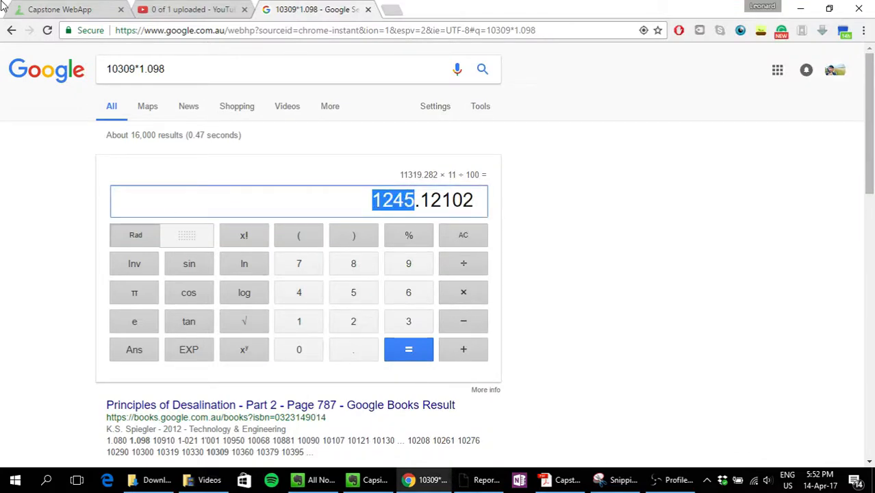
left_click(41, 8)
double_click(502, 146)
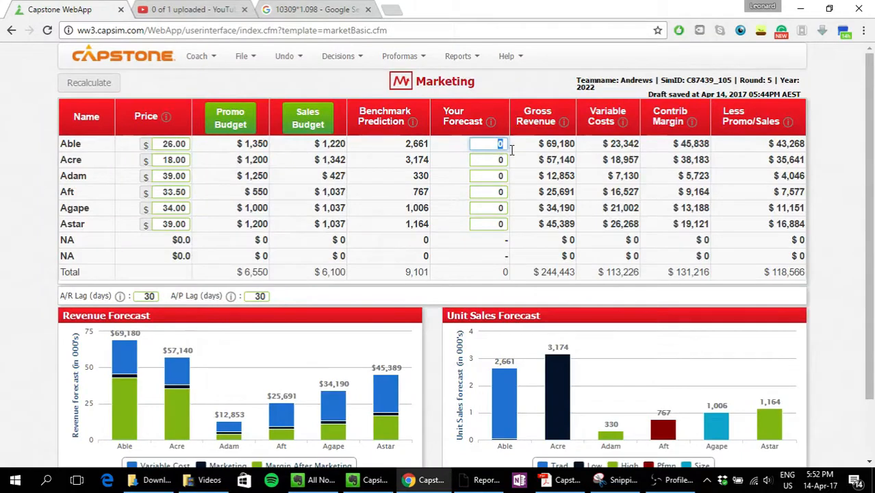
key("ctrl+v")
Step: Open the promo budget details and review the promo and sales budgets, time allocations, and awareness and accessibility charts
left_click(213, 125)
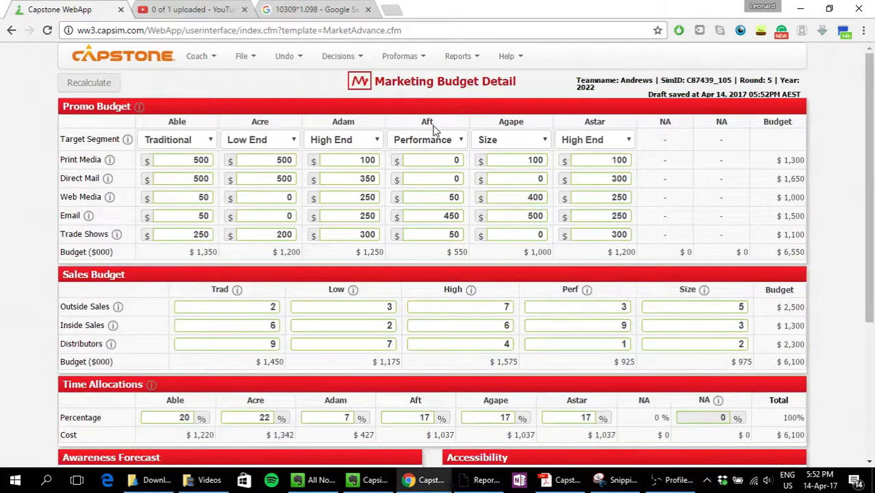
scroll(427, 132, "down", 4)
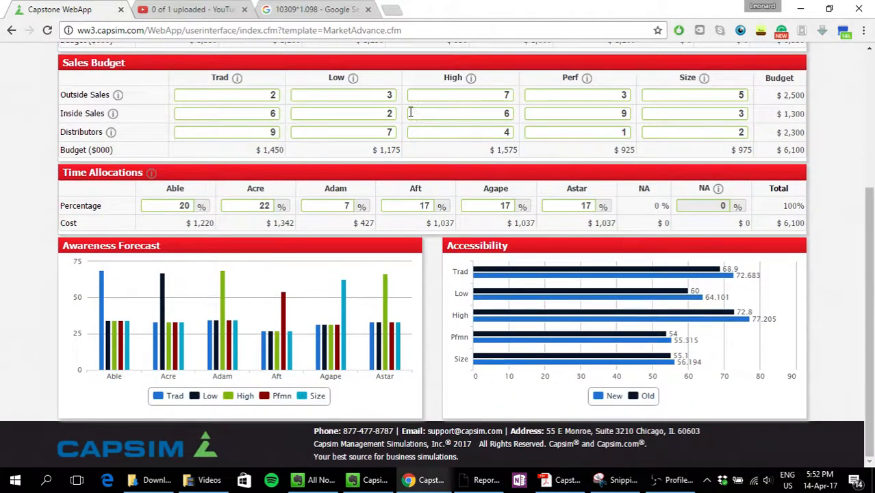
scroll(378, 145, "up", 3)
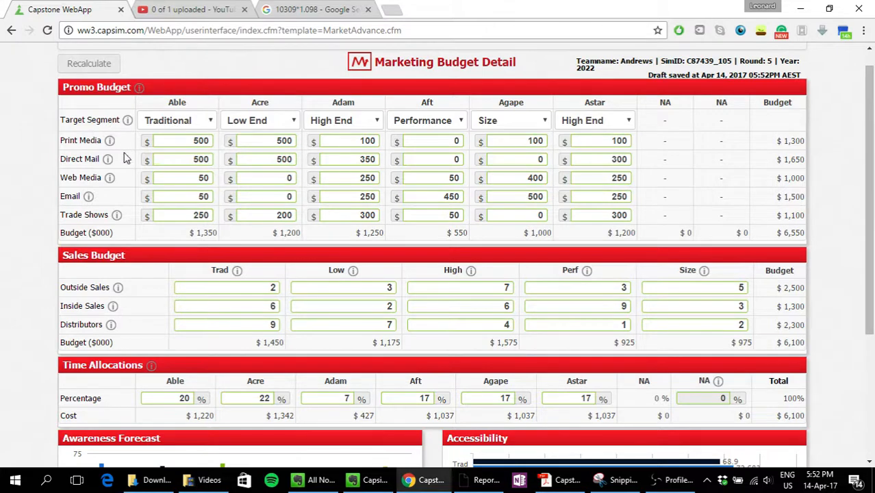
Step: Read the segment reach guidance for the print, web and email promotion channels and inspect Able's bar in the Awareness Forecast
mouse_move(111, 145)
mouse_move(115, 183)
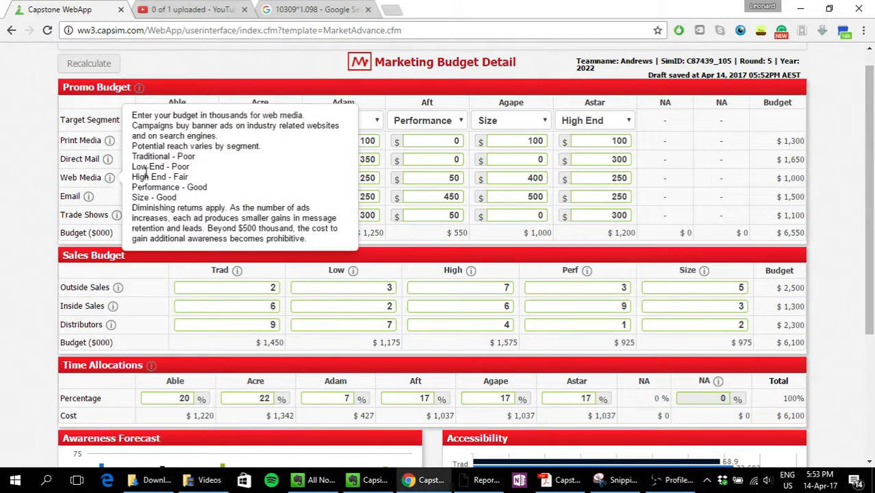
left_click_drag(143, 157, 199, 158)
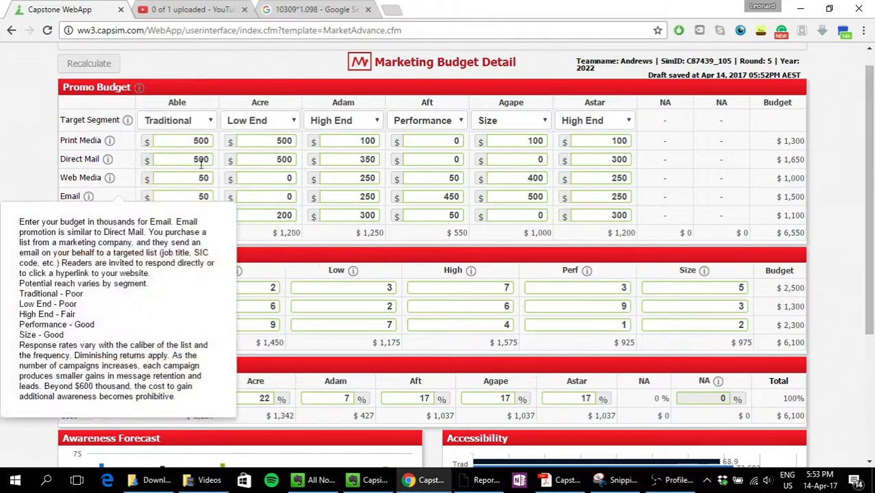
scroll(226, 153, "down", 3)
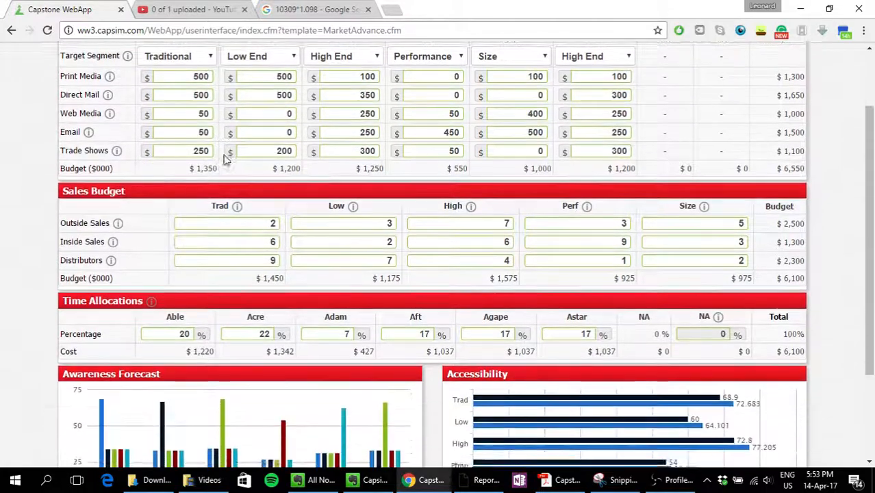
mouse_move(104, 297)
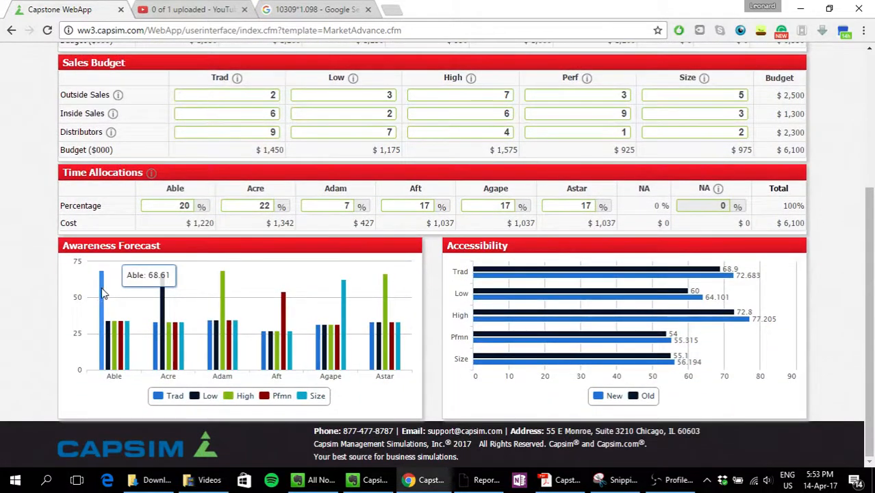
Step: Set Able's promo budget to 400 for print media, 100 for web media and 100 for email
scroll(102, 294, "up", 3)
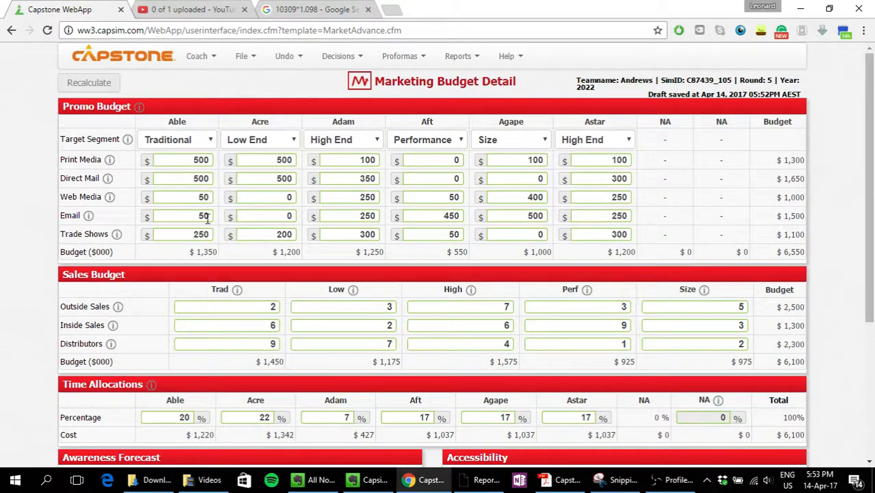
scroll(201, 202, "down", 1)
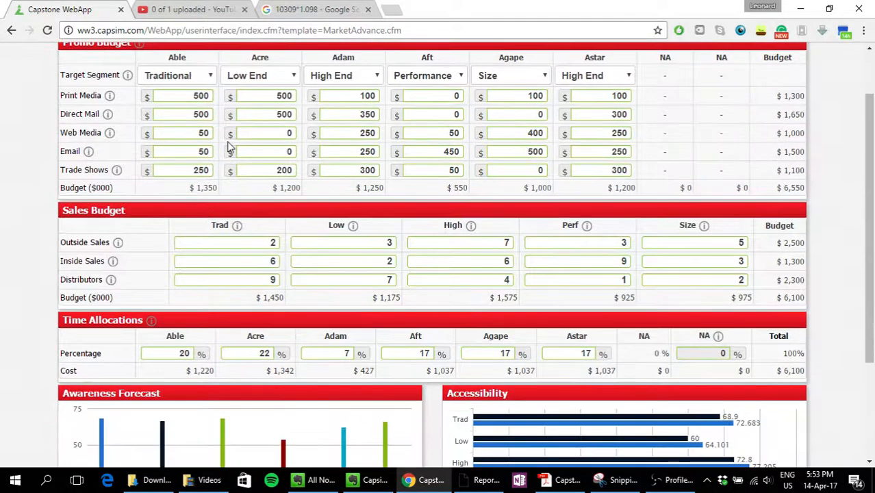
scroll(218, 147, "down", 2)
mouse_move(101, 320)
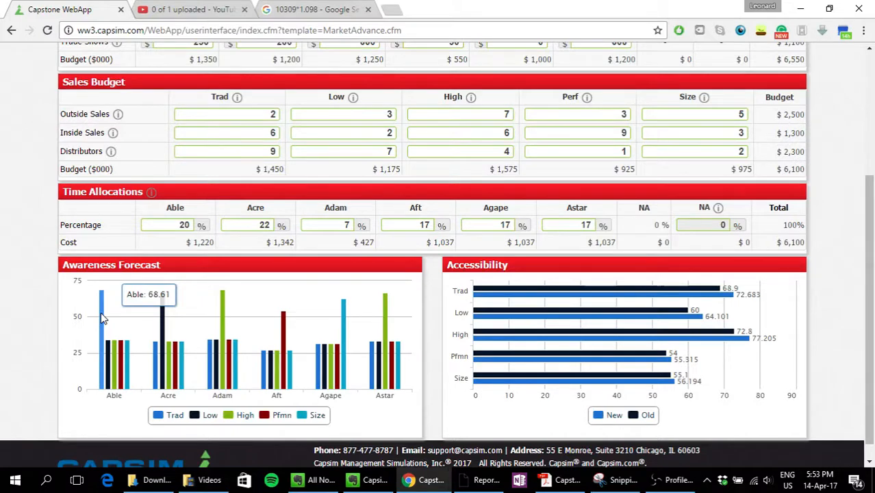
scroll(267, 158, "up", 3)
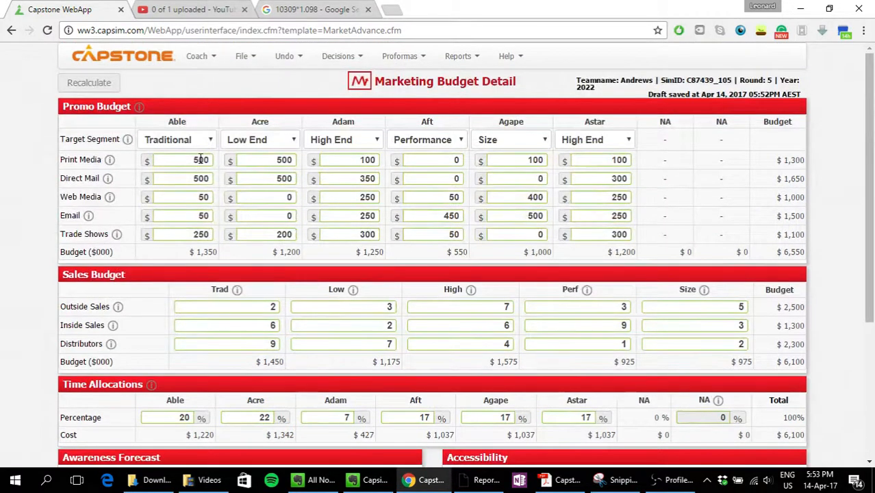
left_click_drag(201, 159, 196, 157)
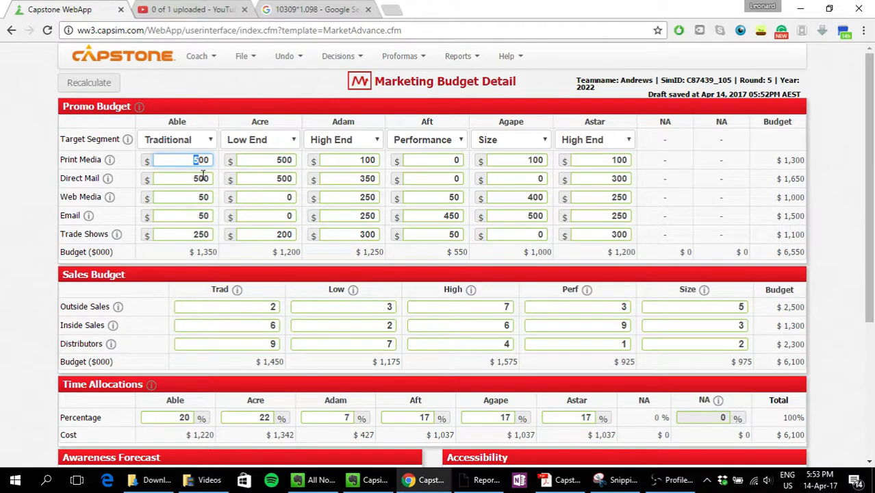
type("4")
left_click(203, 197)
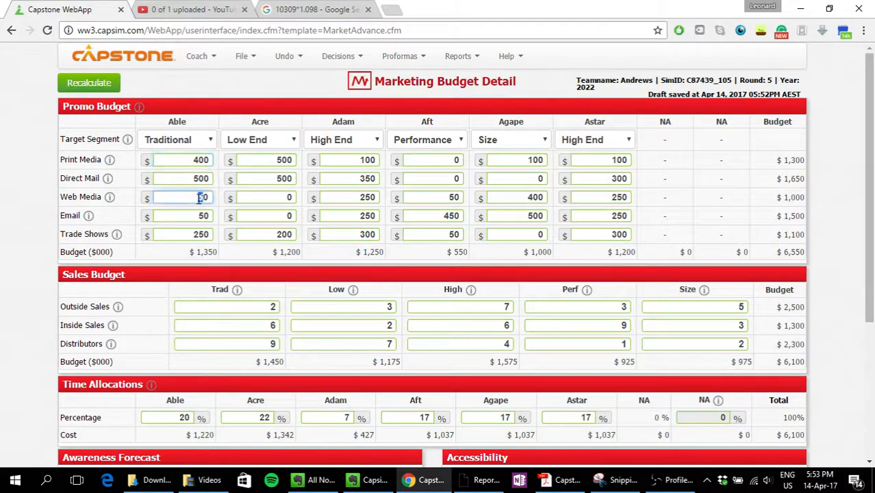
type("100")
left_click(201, 216)
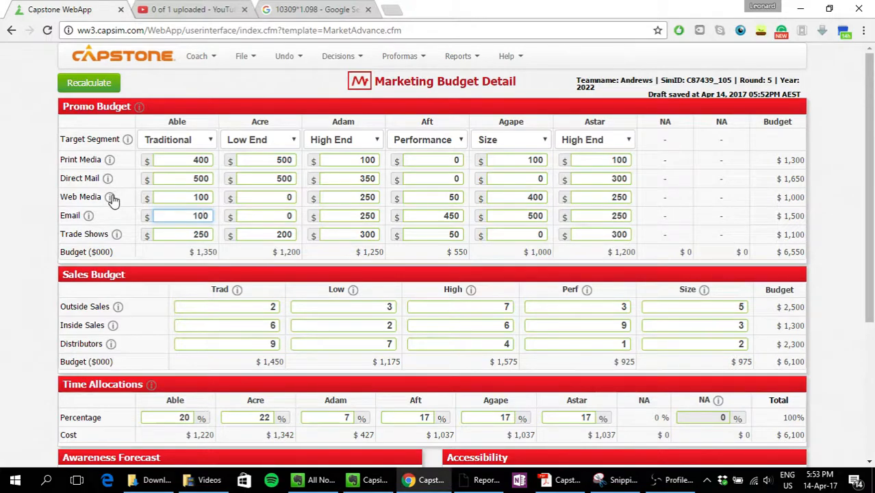
Step: Recalculate the marketing budget and inspect Able's Traditional bar in the Awareness Forecast
scroll(120, 293, "down", 3)
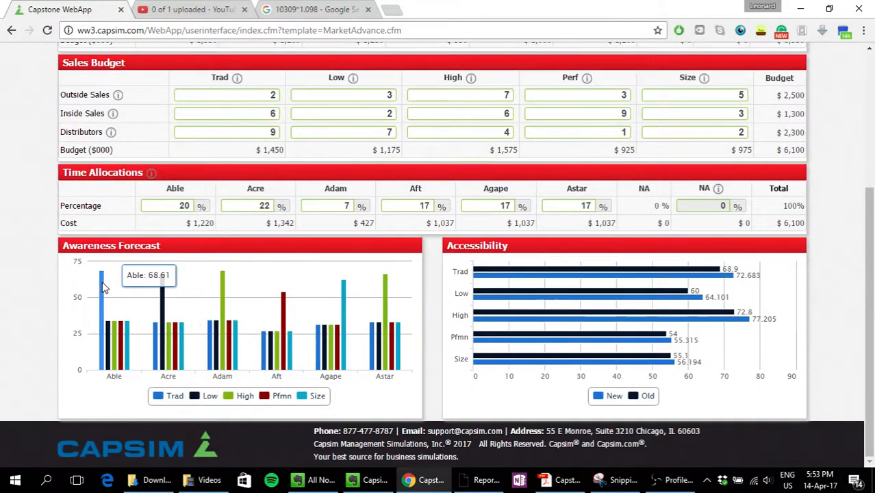
scroll(100, 284, "up", 3)
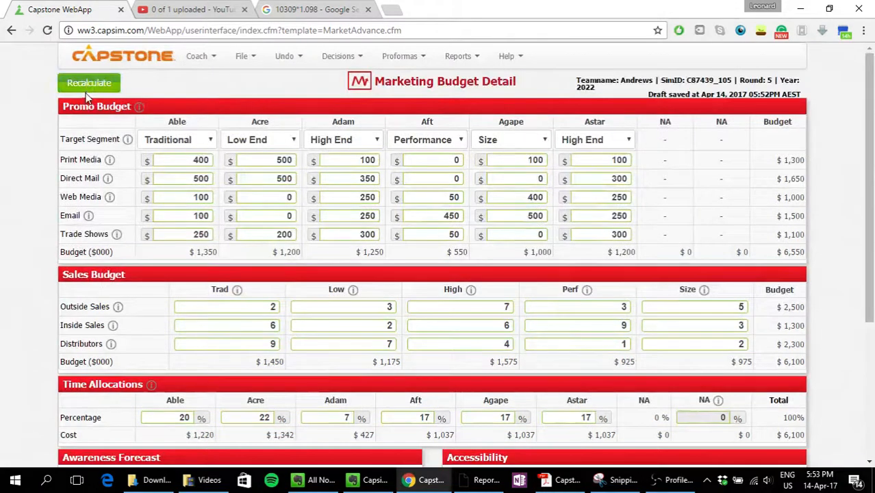
left_click(104, 83)
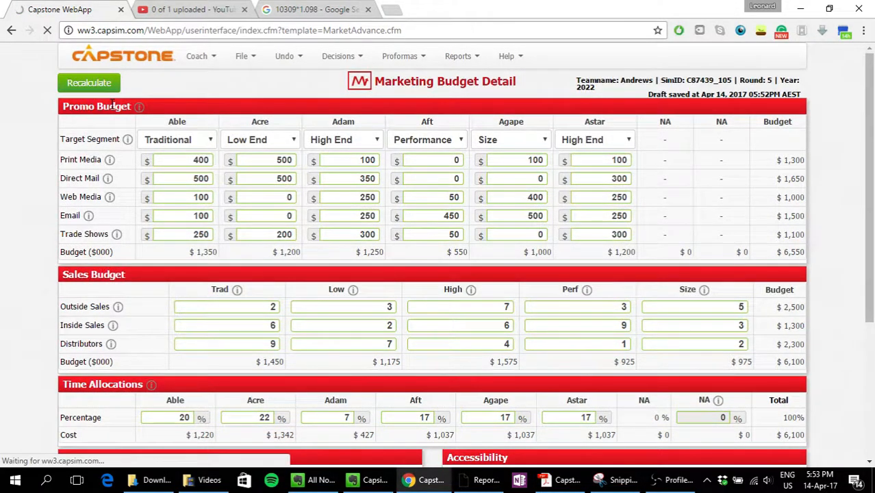
scroll(111, 109, "down", 3)
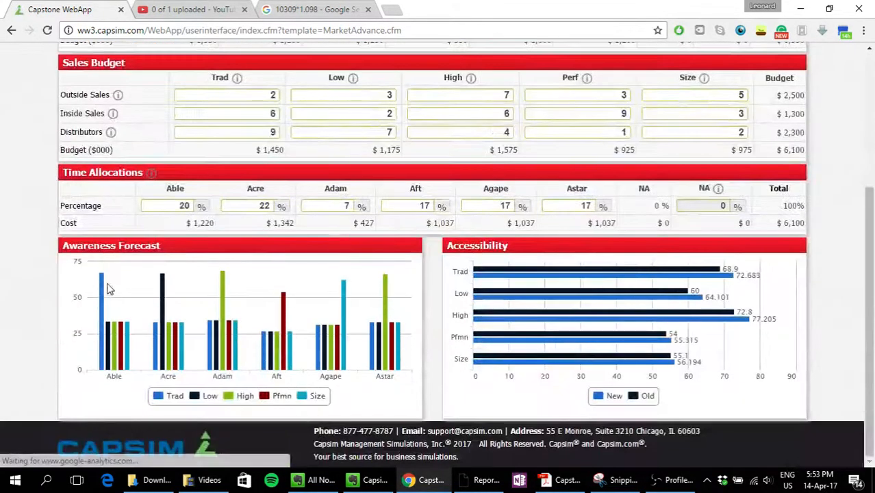
mouse_move(103, 288)
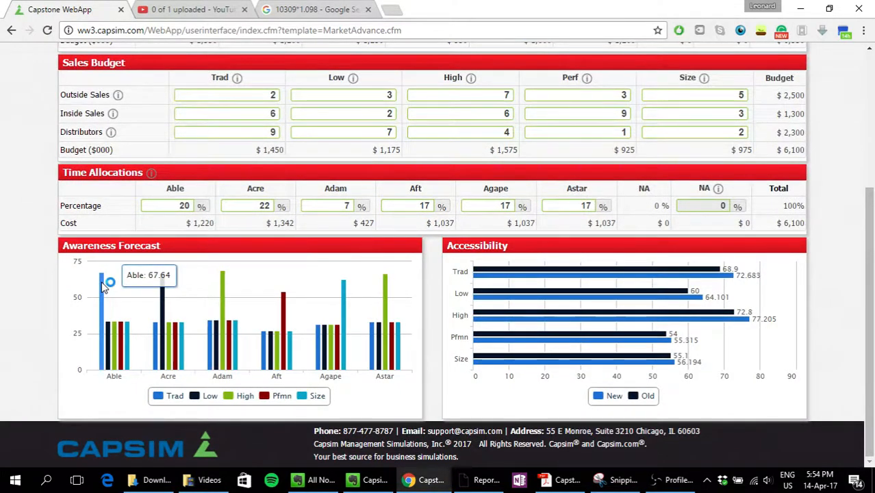
scroll(103, 288, "up", 3)
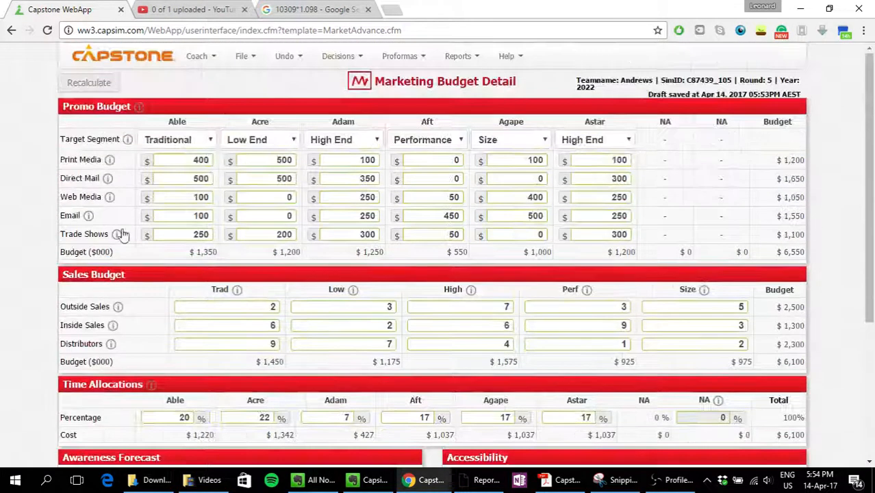
Step: Review the promo entries for Acre, Aft and Able and read the segment reach guidance for trade shows
left_click(278, 200)
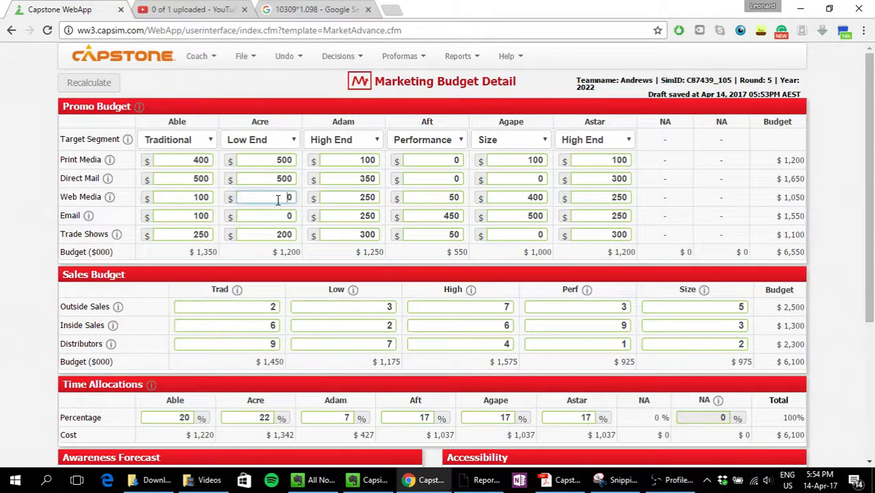
left_click(279, 220)
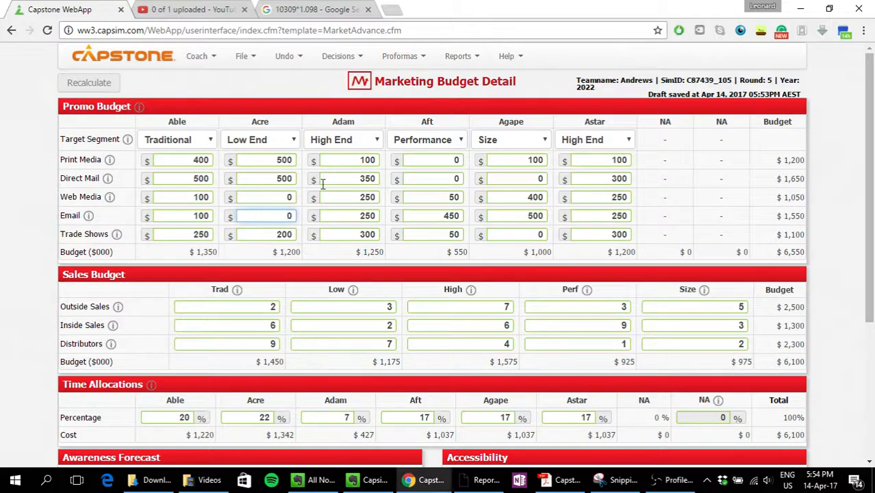
left_click(453, 178)
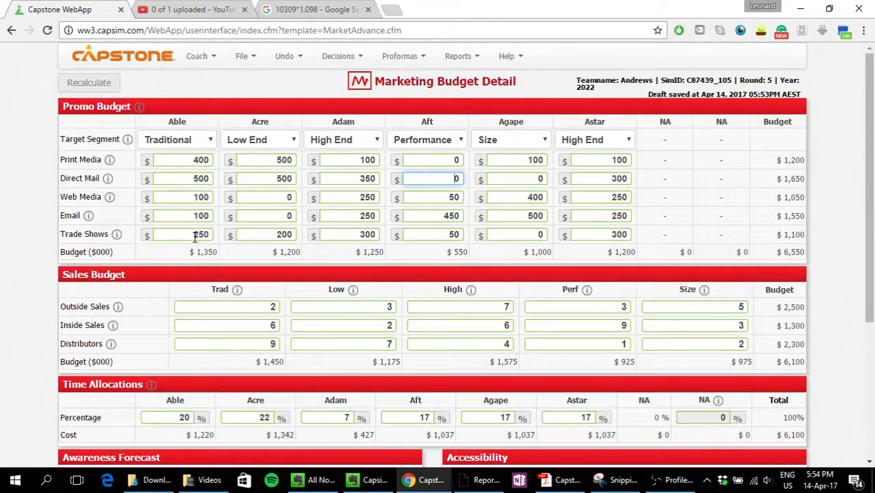
left_click_drag(194, 235, 208, 234)
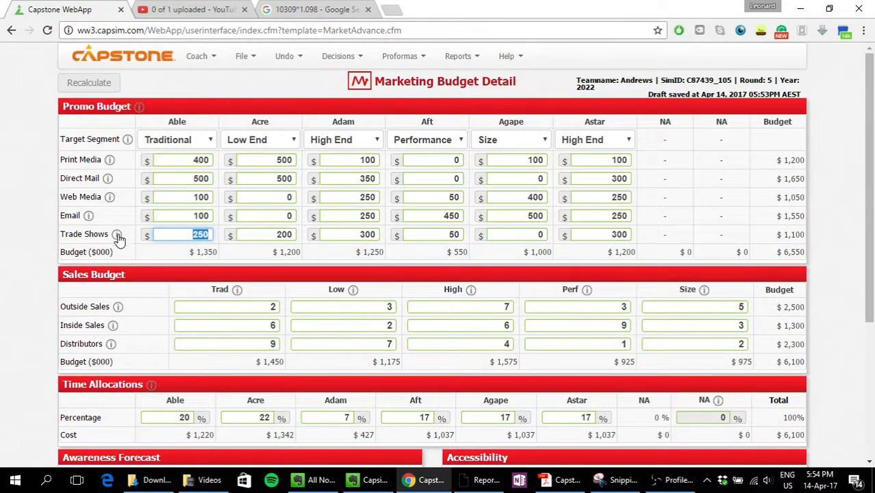
mouse_move(117, 236)
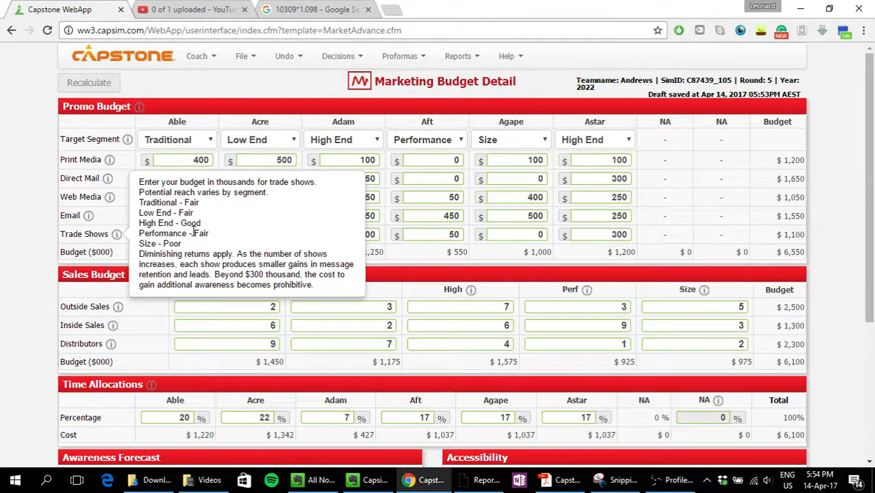
Step: Inspect the new Traditional accessibility bar and review the sales and promo budgets against the charts
scroll(107, 232, "down", 2)
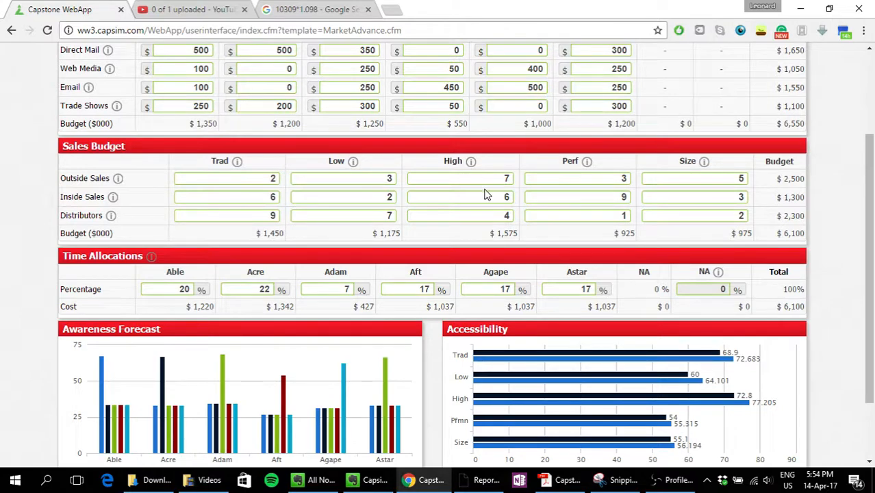
scroll(615, 267, "down", 1)
mouse_move(661, 296)
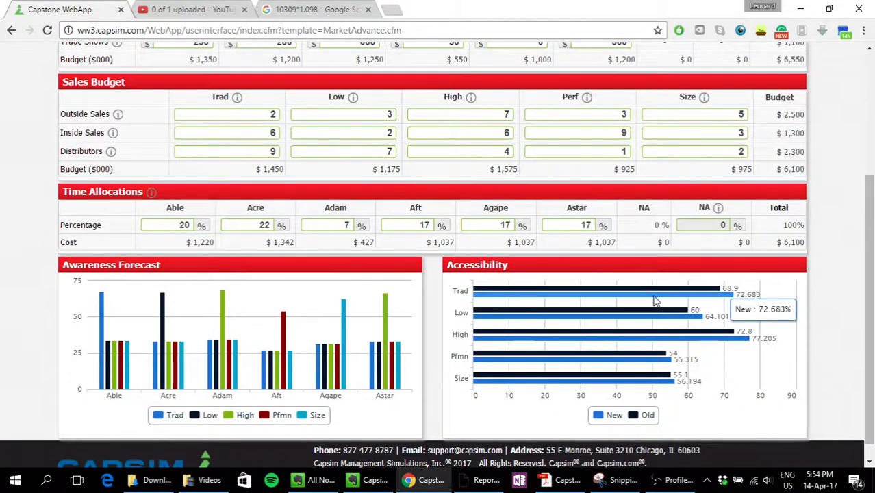
scroll(658, 301, "up", 1)
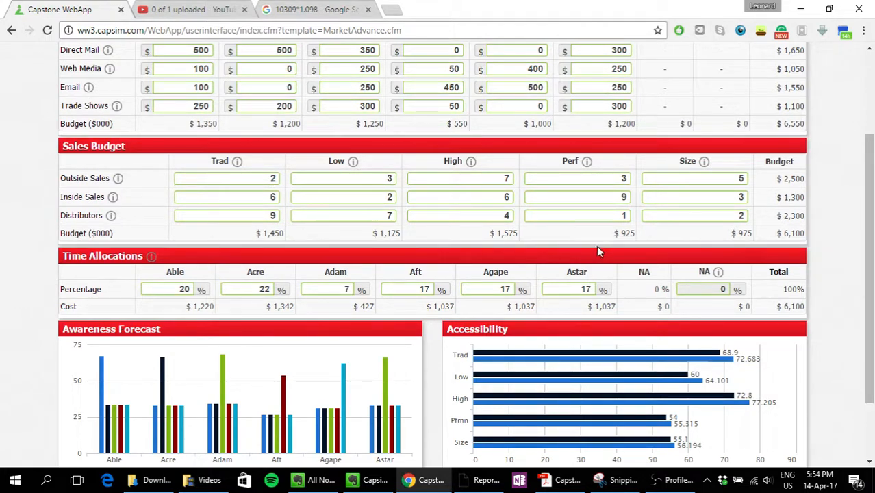
scroll(600, 251, "up", 3)
scroll(480, 249, "down", 2)
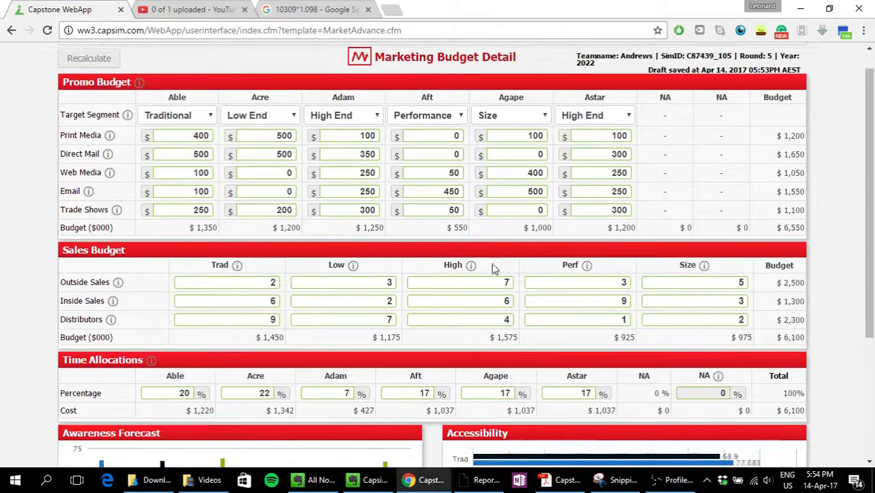
scroll(347, 247, "up", 2)
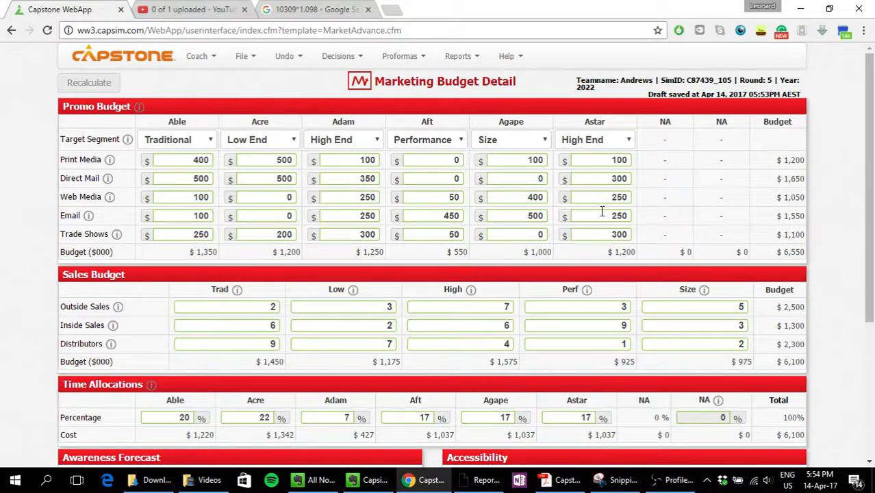
Step: Switch to the Courier report beside the budget page and examine the Traditional and Low End segment analyses
left_click(568, 480)
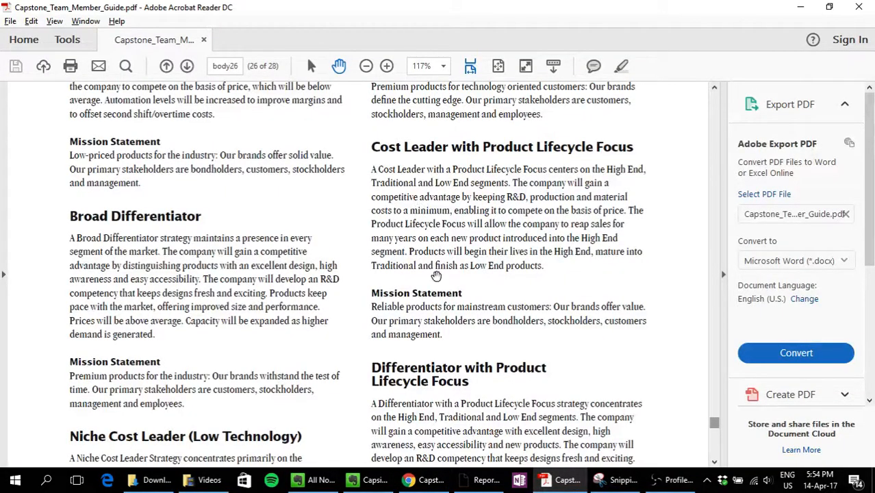
left_click(483, 480)
scroll(538, 233, "down", 3)
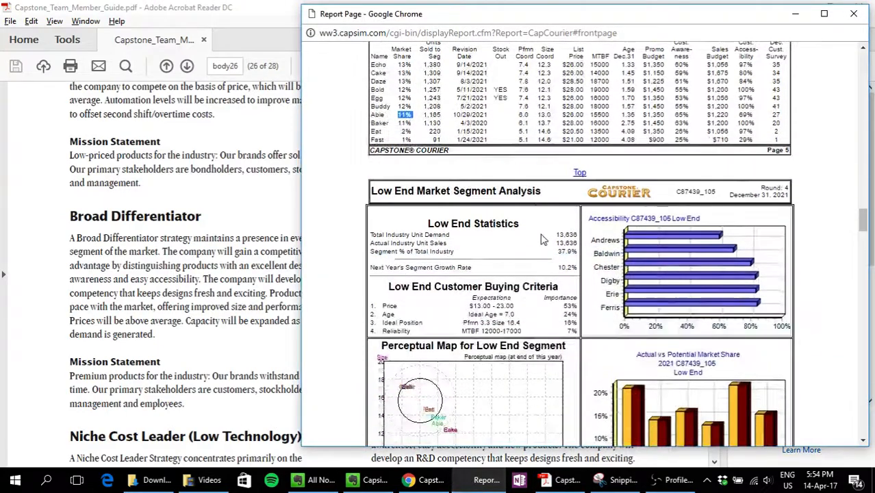
scroll(538, 233, "up", 3)
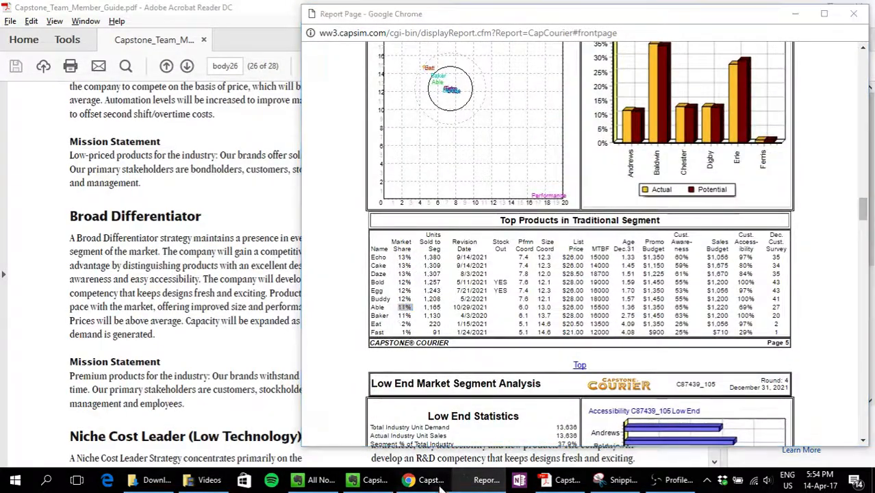
left_click(421, 479)
left_click(483, 480)
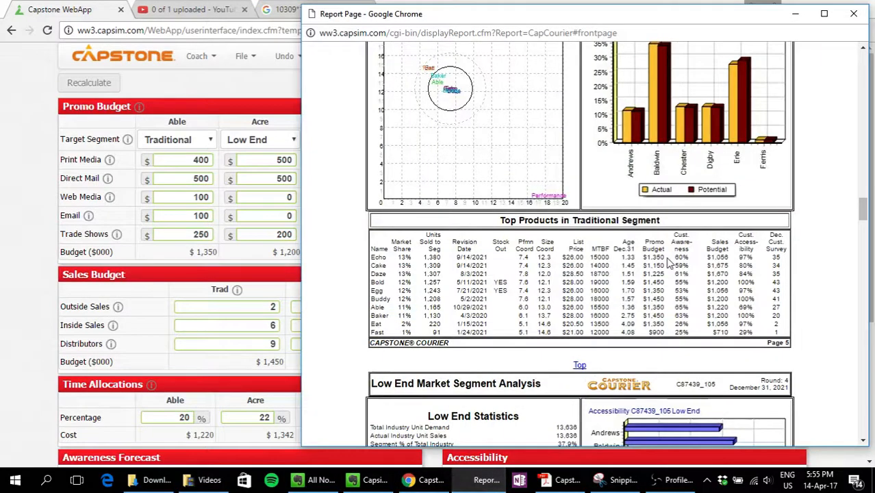
scroll(662, 264, "up", 6)
scroll(661, 263, "down", 7)
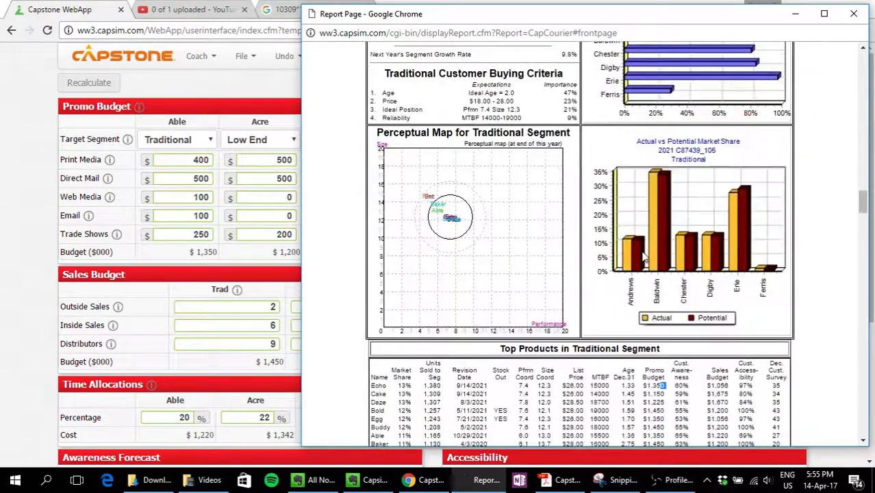
scroll(668, 240, "up", 1)
scroll(667, 239, "down", 9)
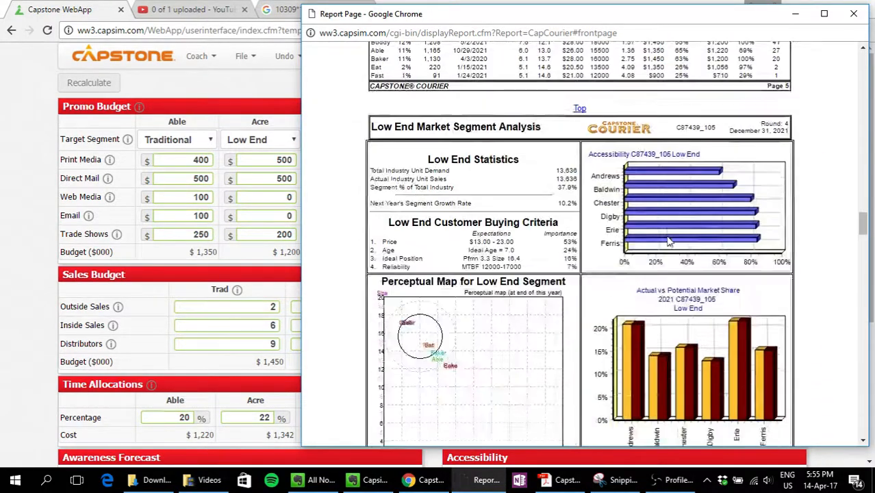
scroll(667, 230, "up", 8)
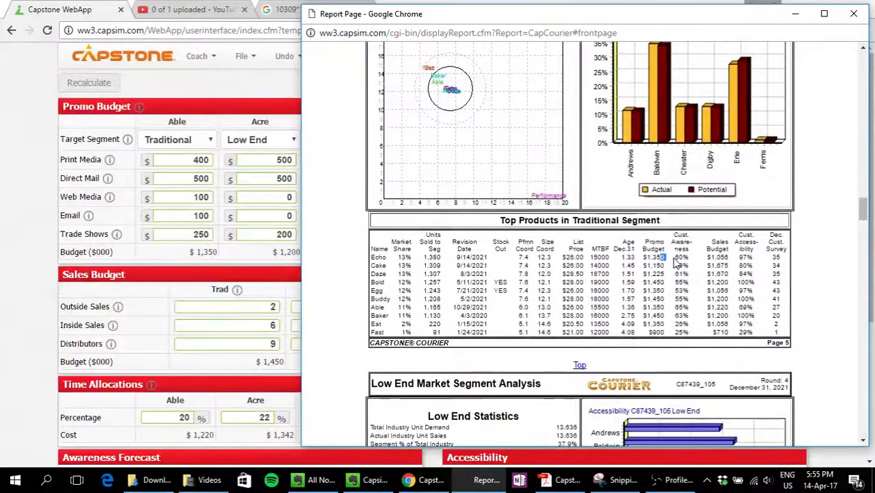
Step: Compare Echo's and Able's customer awareness, sales budget and accessibility in the Traditional segment's top products table, along with Able's market share
left_click_drag(675, 259, 757, 257)
left_click(673, 259)
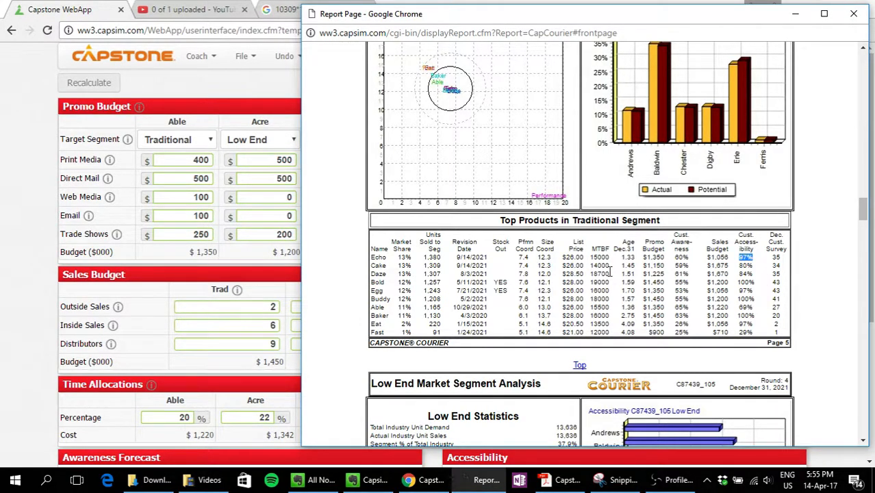
left_click_drag(400, 307, 413, 307)
left_click_drag(739, 307, 754, 306)
left_click_drag(677, 308, 756, 310)
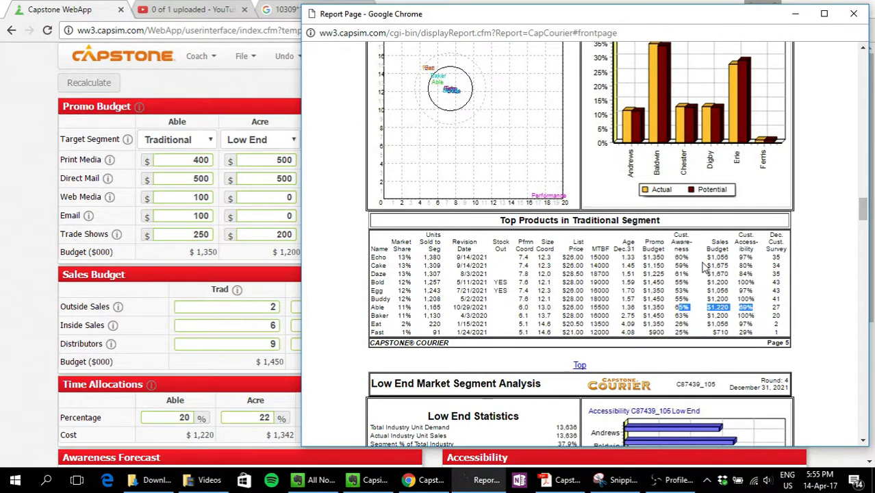
Step: Examine Acre's customer awareness, sales budget, accessibility and list price in the Low End segment's top products table
scroll(685, 258, "down", 4)
scroll(690, 257, "down", 5)
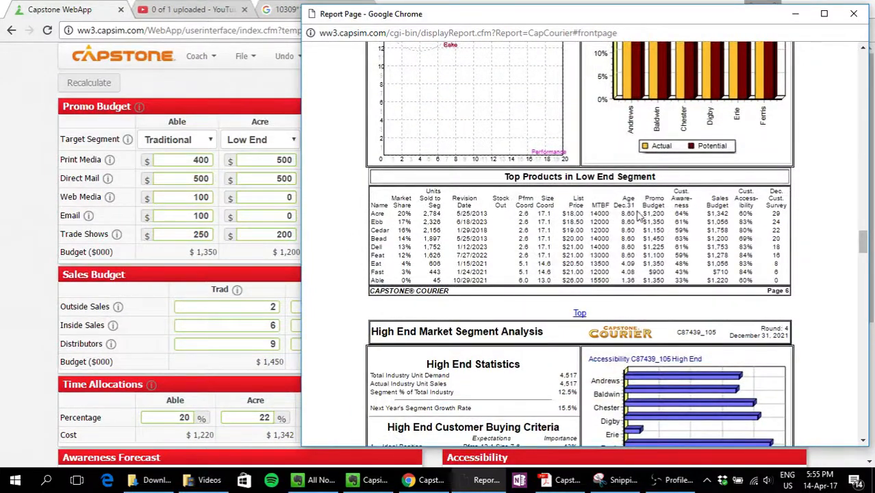
left_click_drag(679, 213, 757, 217)
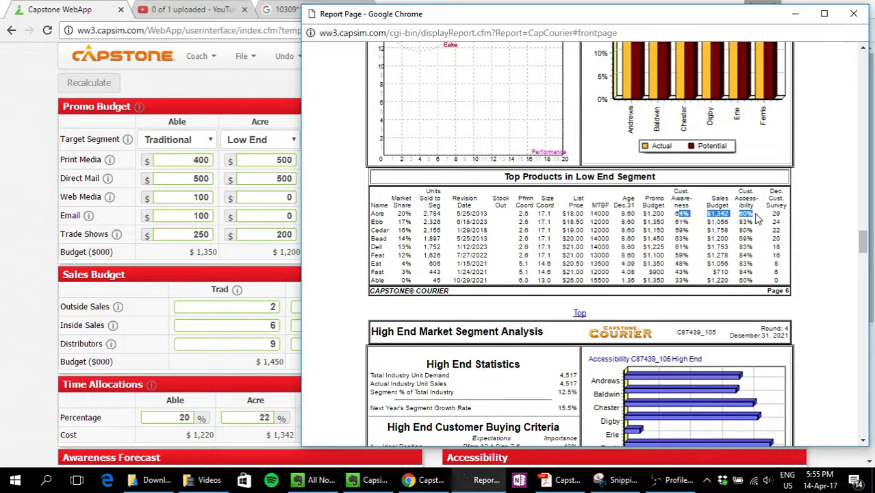
left_click(566, 216)
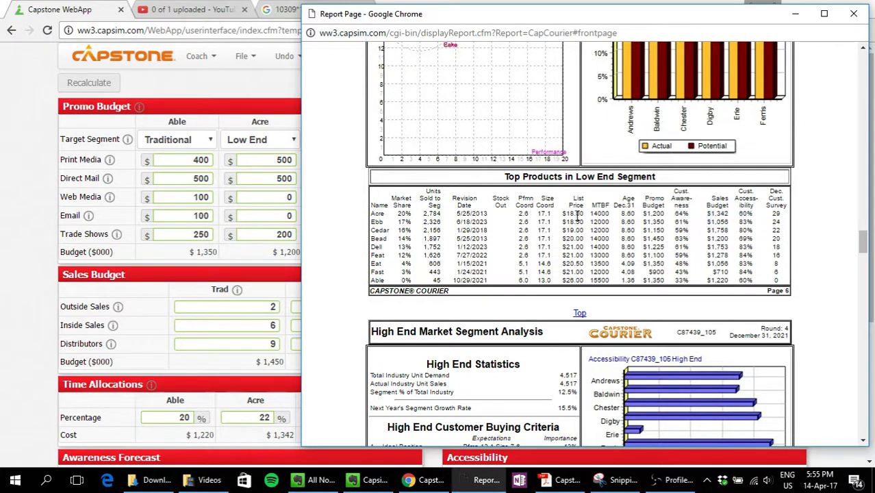
Step: Compare Acre's list price in the Courier's Low End top products table with the budget page's Low End promo and sales figures
left_click_drag(564, 216, 594, 215)
left_click(594, 215)
key("alt+Tab")
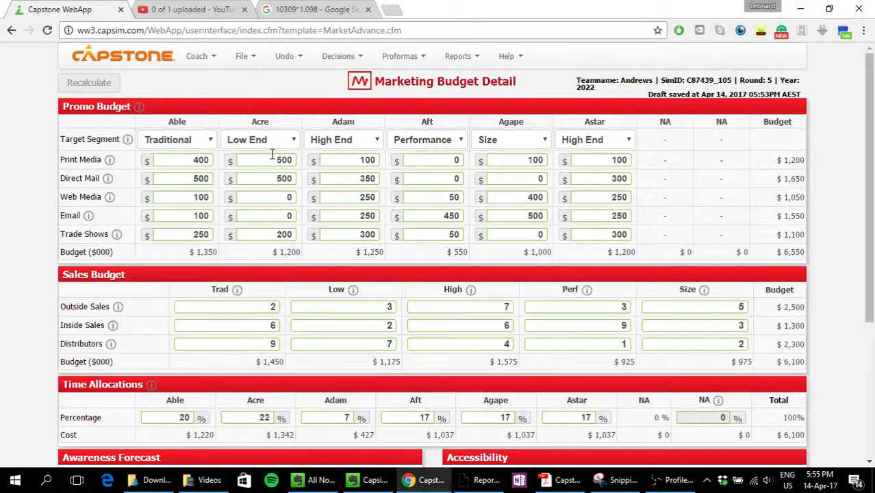
key("alt+Tab")
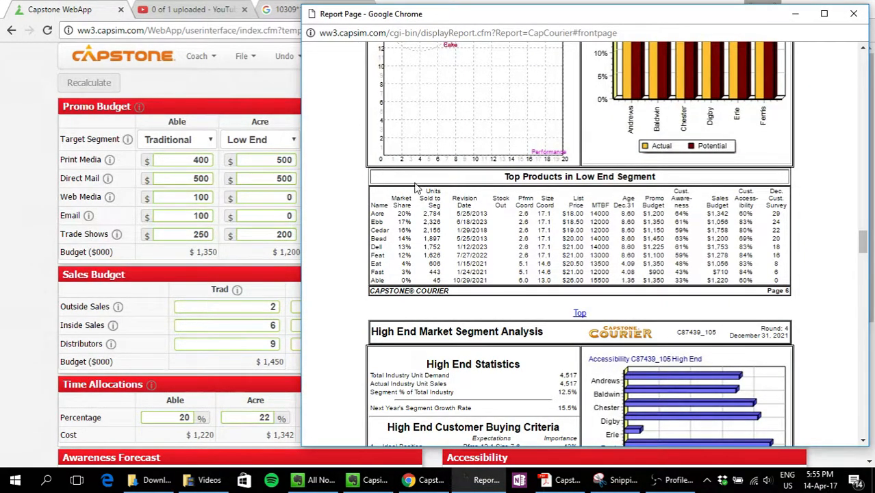
key("alt+Tab")
scroll(411, 180, "down", 3)
scroll(411, 180, "down", 3)
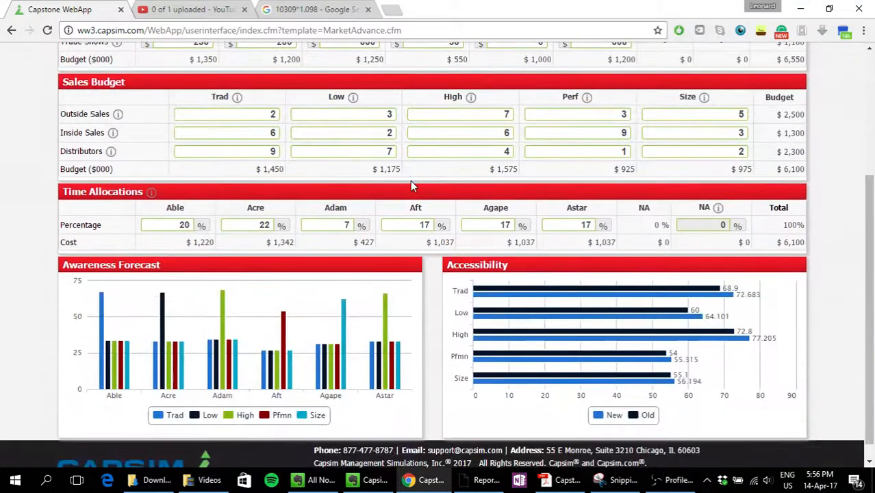
Step: Examine Astar's target segment and print media amount in the promo budget
scroll(470, 203, "up", 4)
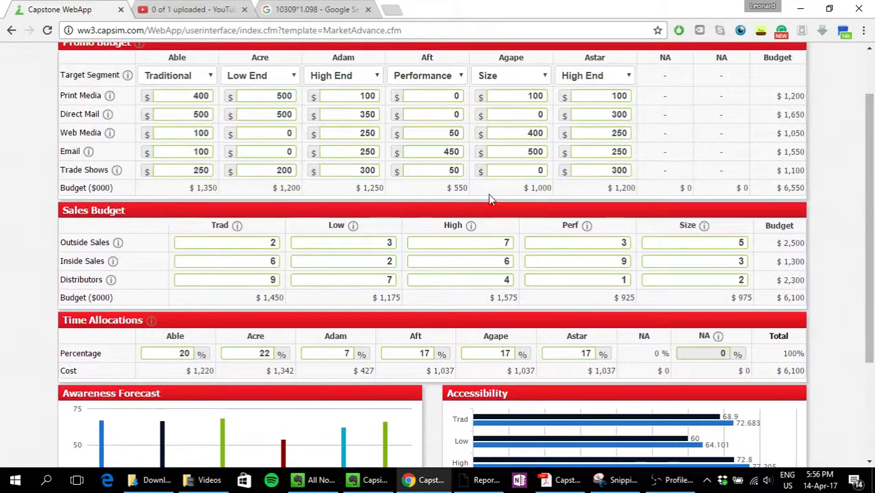
left_click(608, 76)
left_click(607, 76)
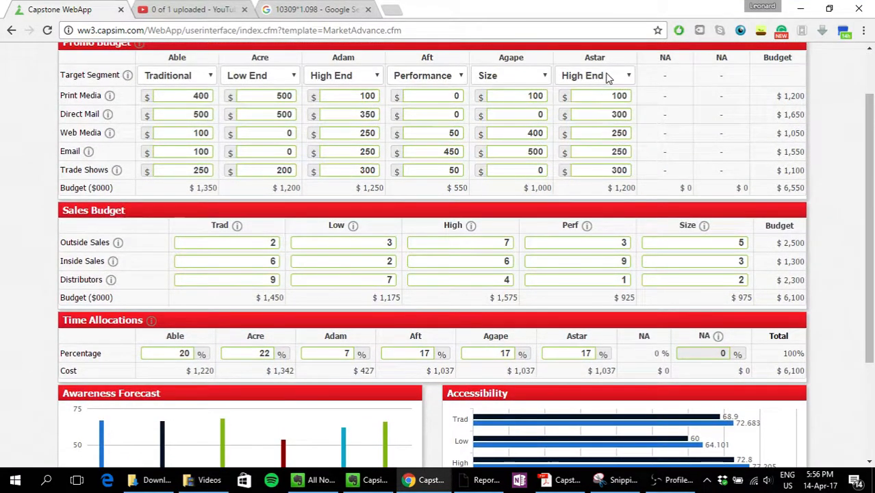
left_click(607, 76)
left_click(607, 76)
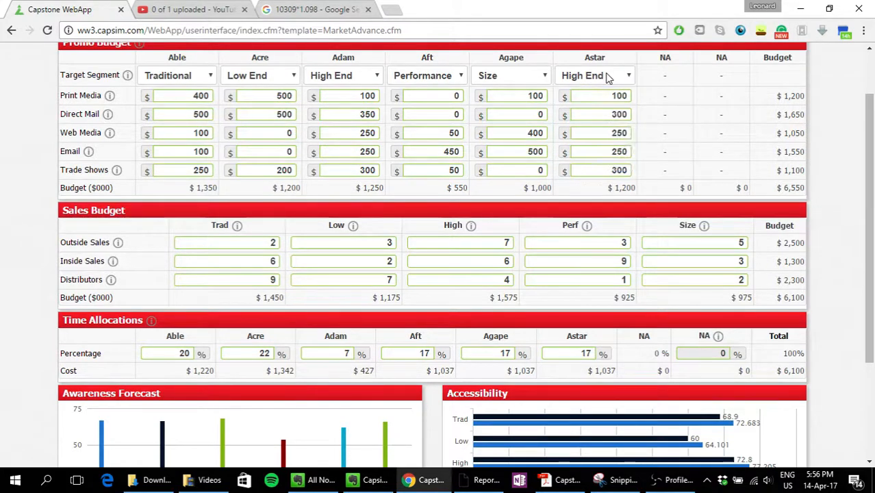
left_click(608, 76)
left_click(607, 76)
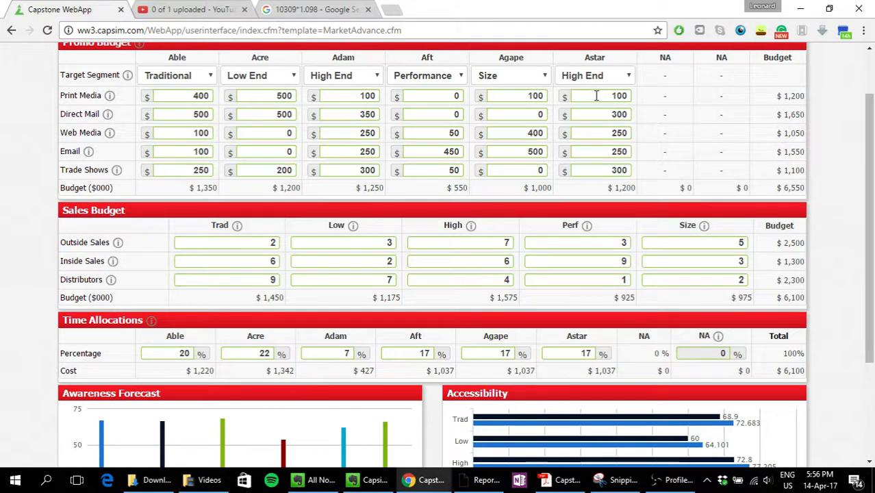
left_click(597, 96)
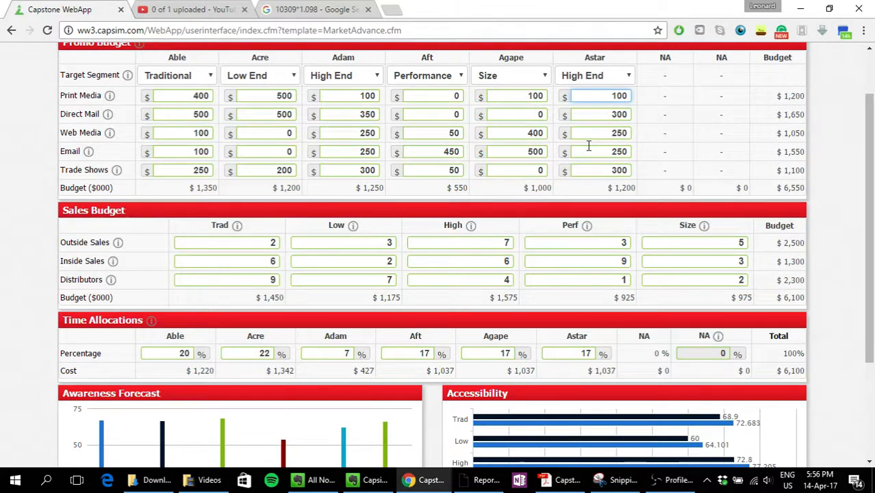
Step: Inspect Astar's High End bar in the awareness forecast chart
scroll(588, 146, "down", 3)
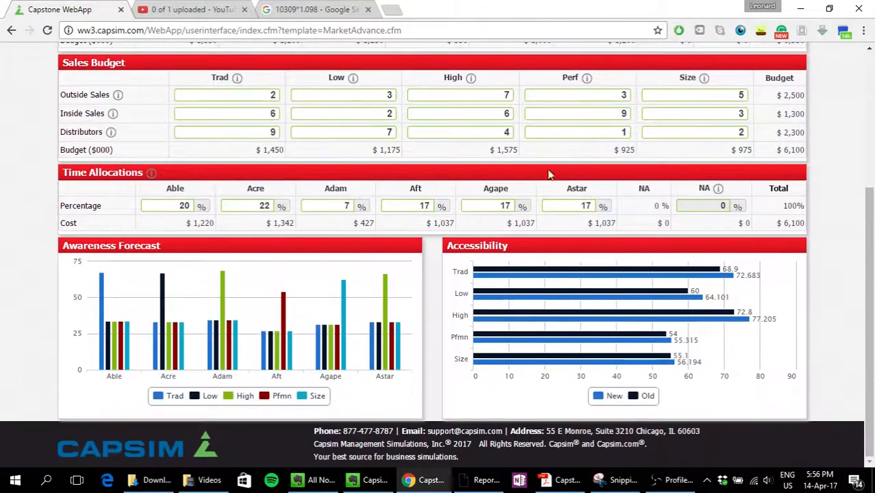
mouse_move(387, 307)
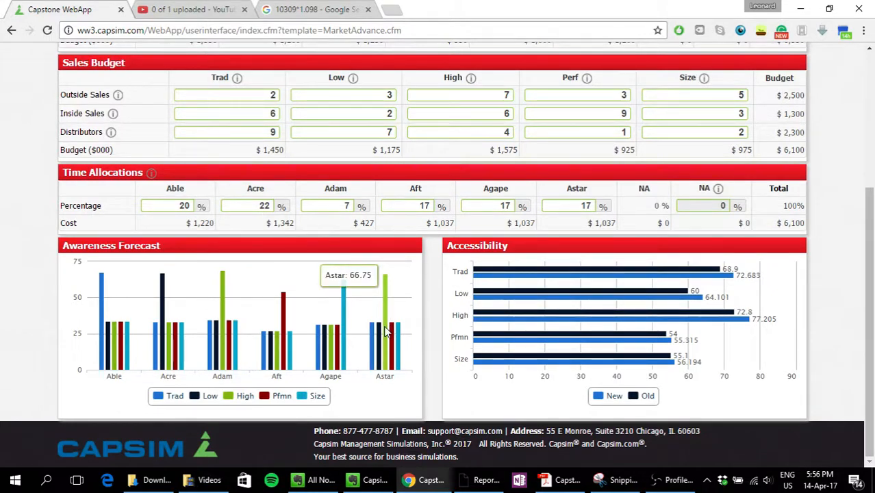
right_click(385, 332)
left_click(416, 350)
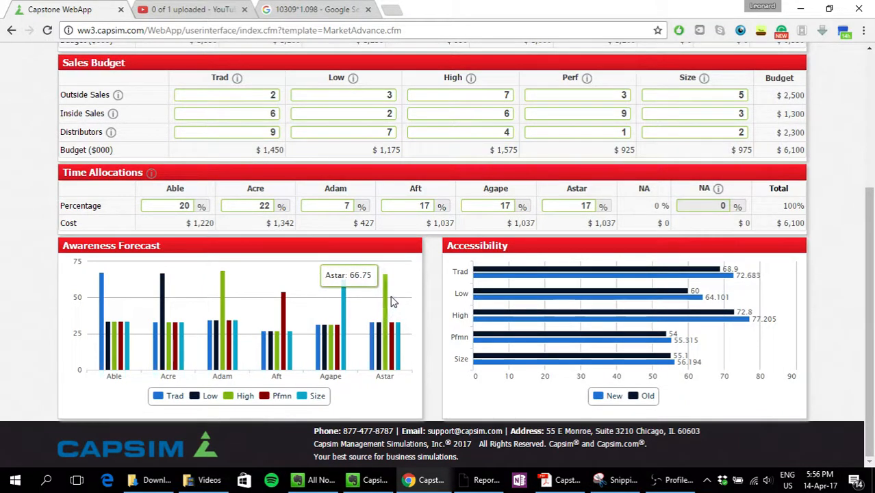
mouse_move(385, 302)
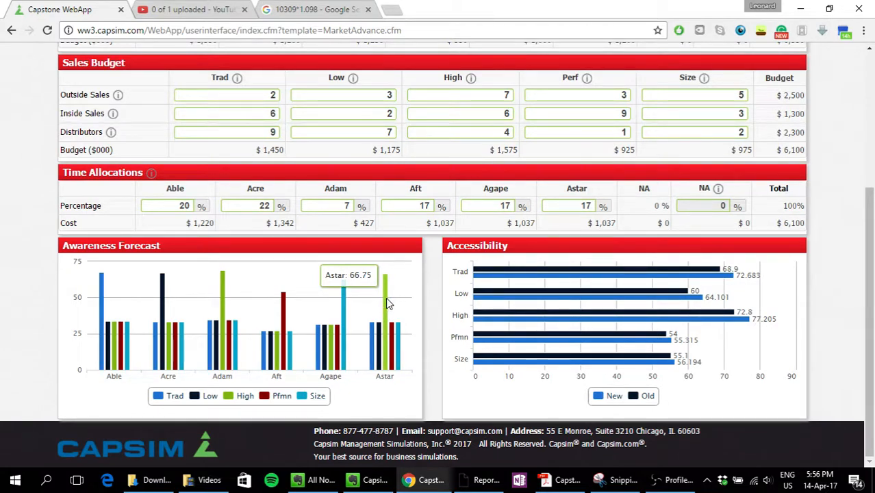
scroll(386, 302, "up", 2)
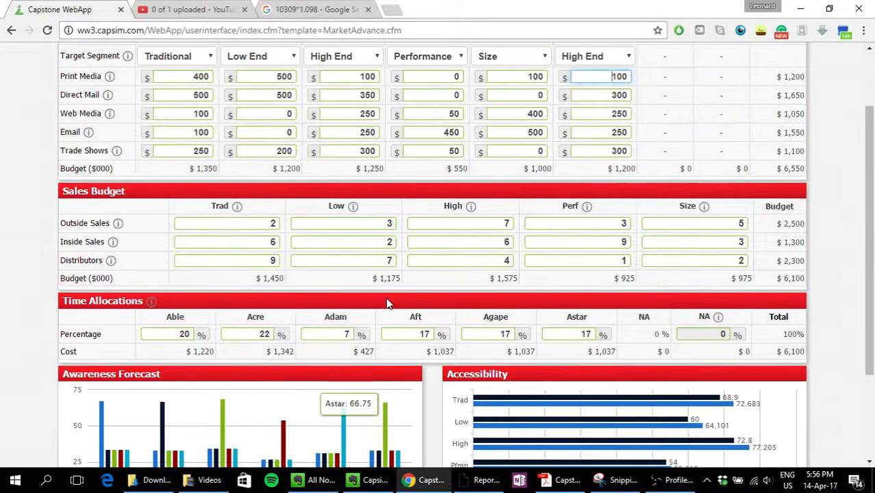
Step: Review Astar's time allocation percentage alongside its High End promo budget and the forecast charts
scroll(387, 303, "up", 2)
scroll(387, 304, "down", 2)
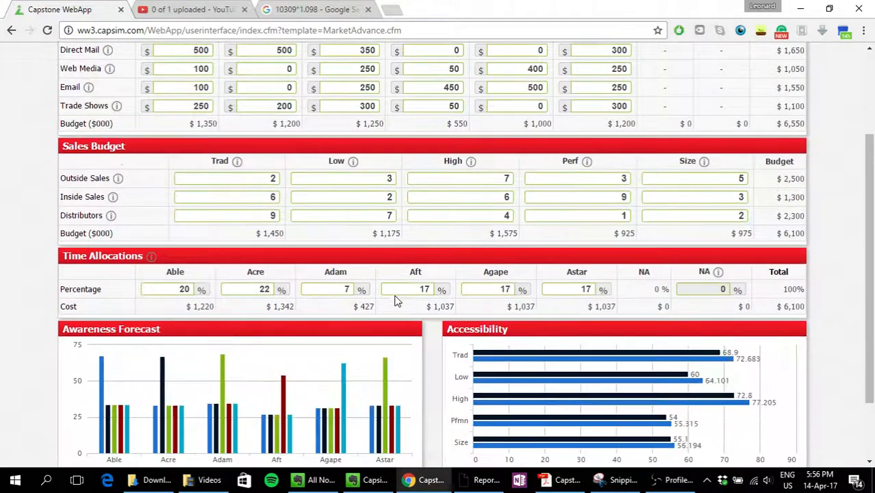
left_click(583, 291)
scroll(572, 214, "up", 2)
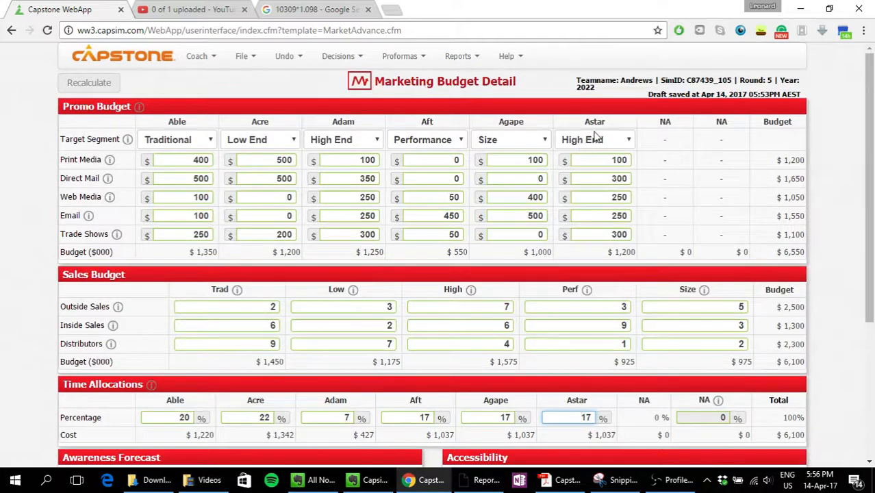
scroll(595, 150, "down", 2)
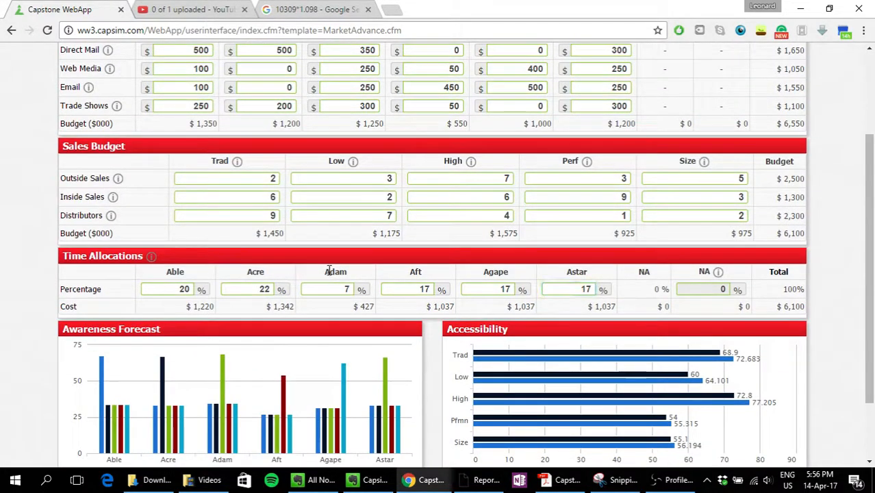
double_click(576, 288)
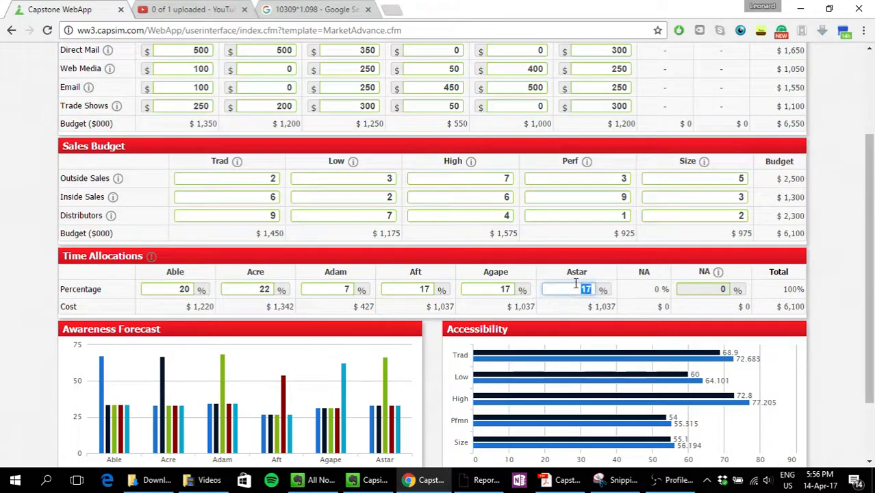
scroll(579, 288, "up", 2)
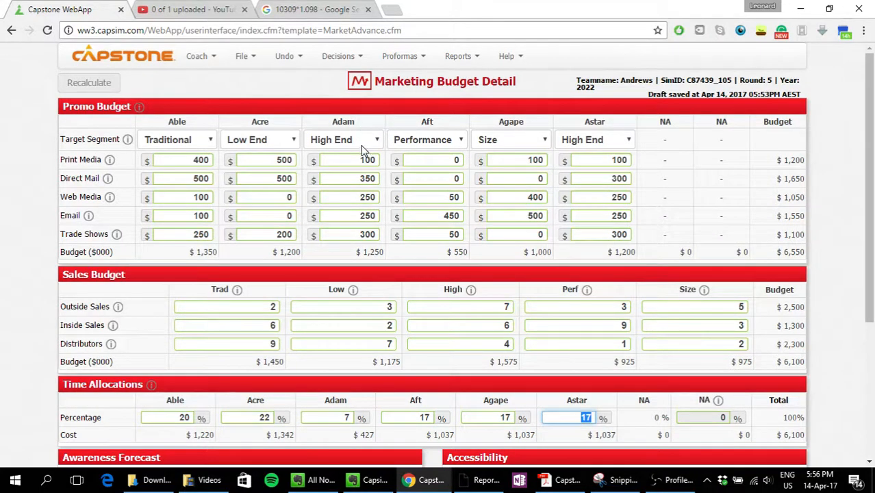
Step: Glance at the Capstone Team Member Guide in Adobe Acrobat Reader, then recheck the budgets against the awareness and accessibility charts in Capstone
left_click(562, 480)
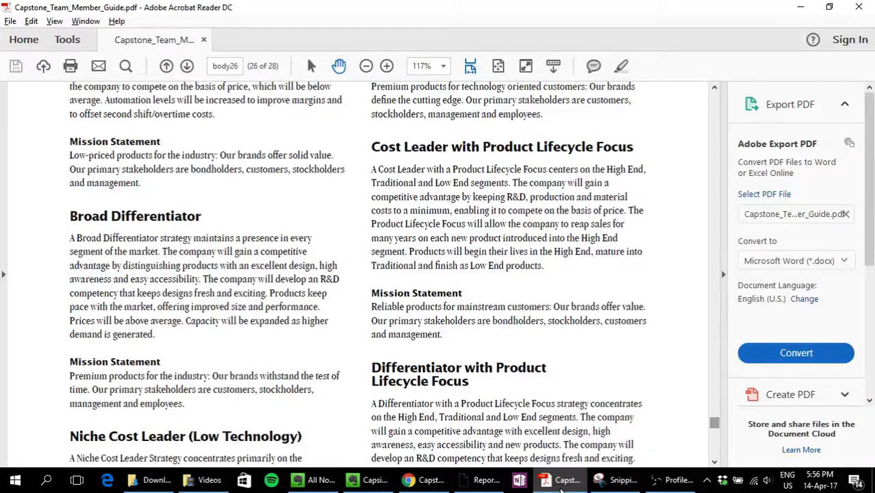
left_click(561, 481)
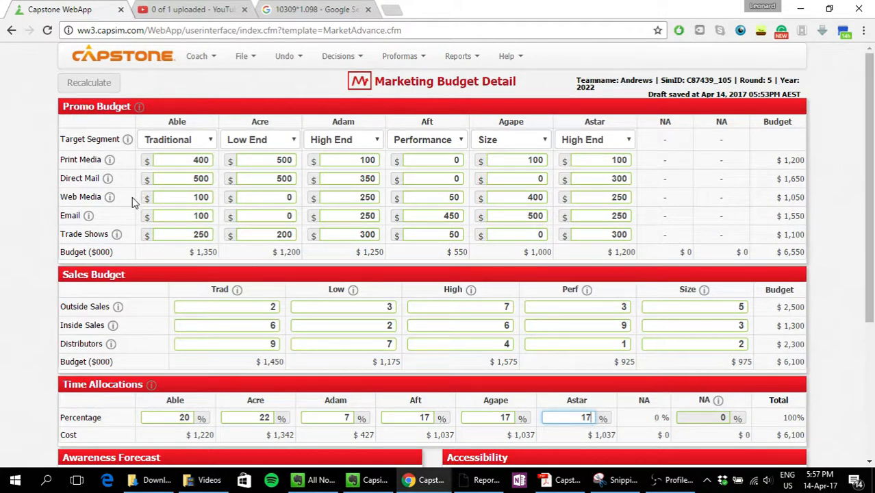
scroll(132, 197, "down", 3)
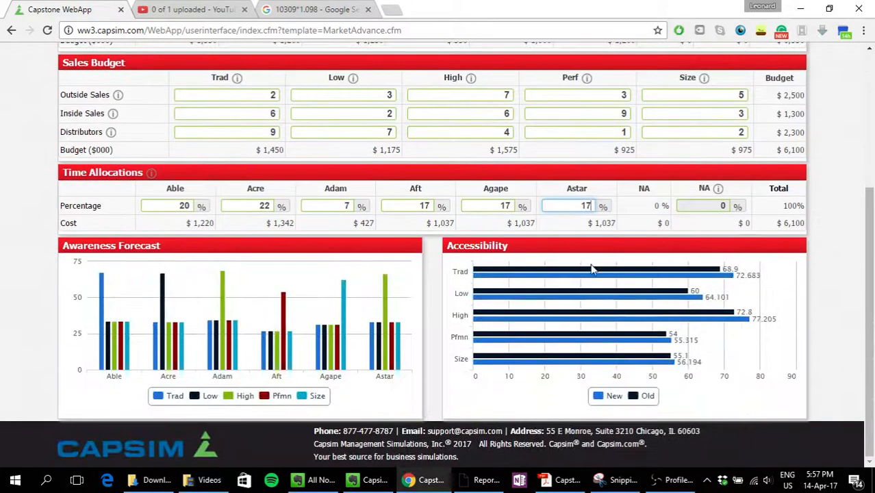
scroll(387, 304, "up", 3)
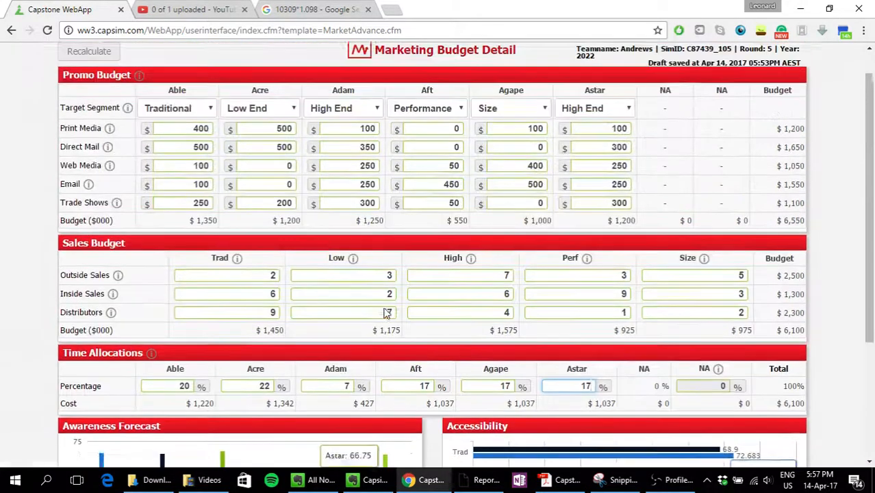
scroll(248, 168, "down", 3)
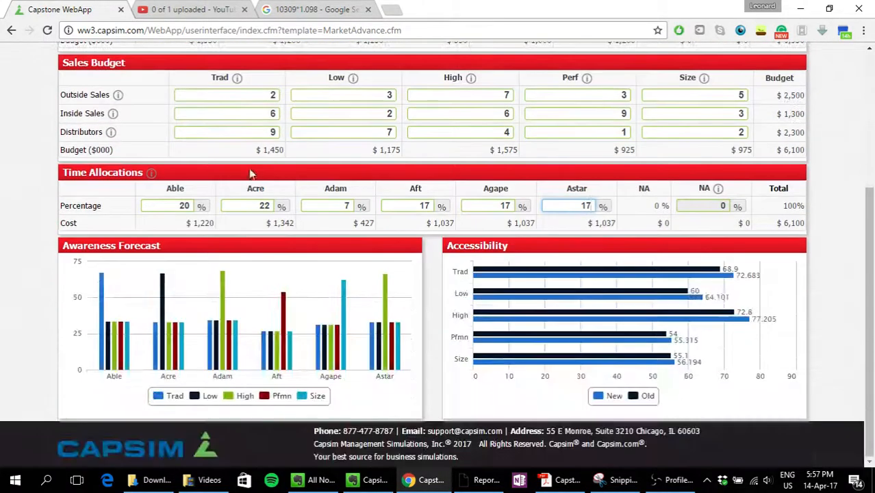
scroll(249, 169, "up", 3)
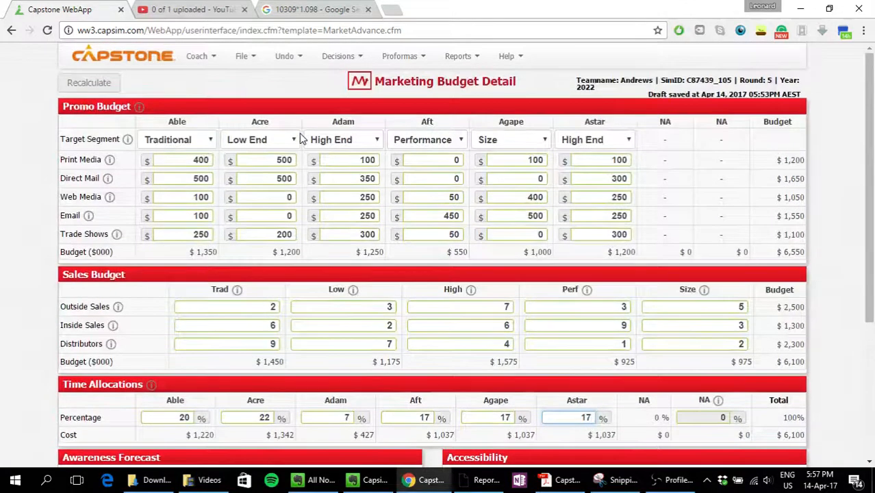
Step: Show the available proforma statements
left_click(421, 57)
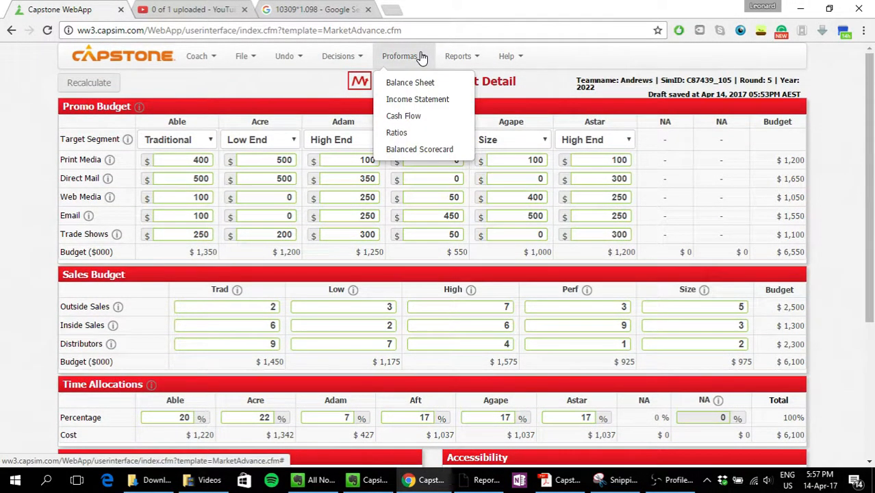